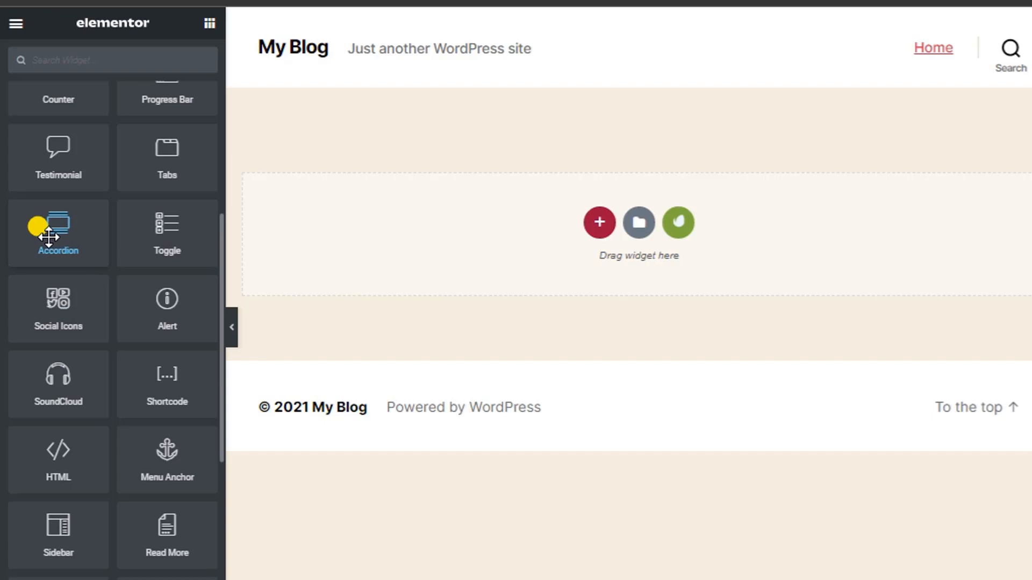
Add an Accordion widget to the empty section of the page.
left_click_drag(48, 237, 550, 253)
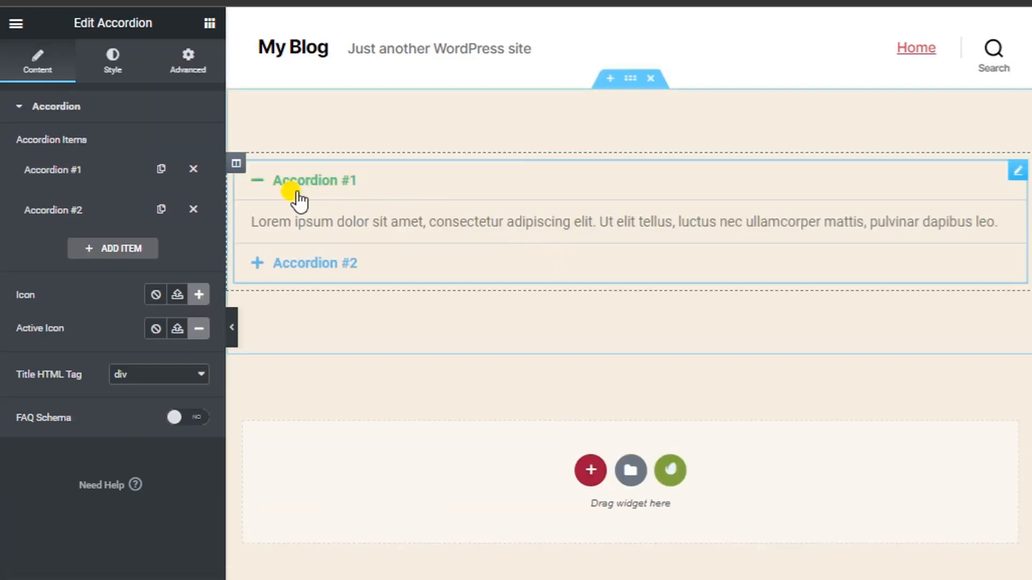
Expand and collapse both accordion items in the page preview to examine how they toggle.
left_click(289, 185)
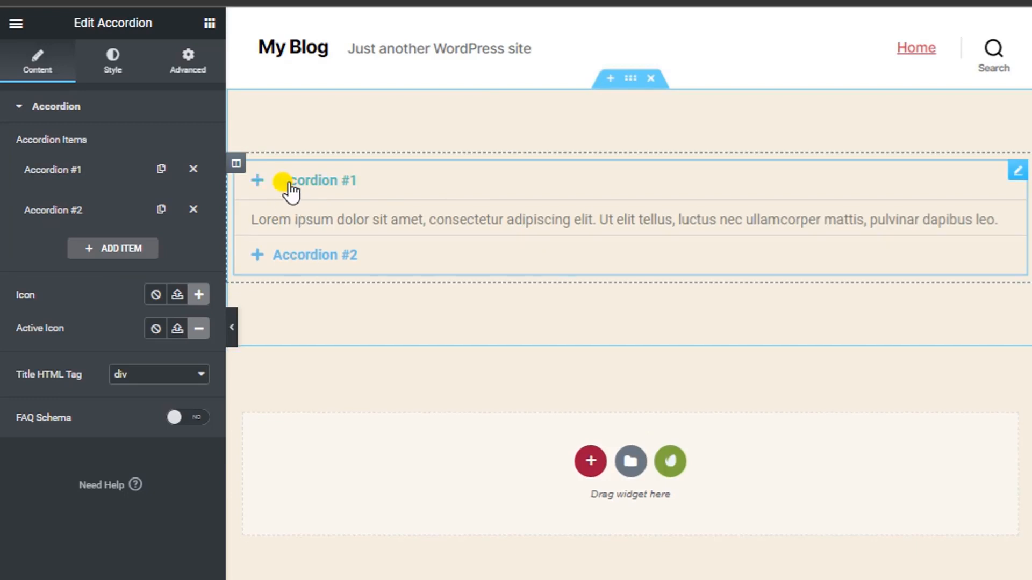
left_click(269, 185)
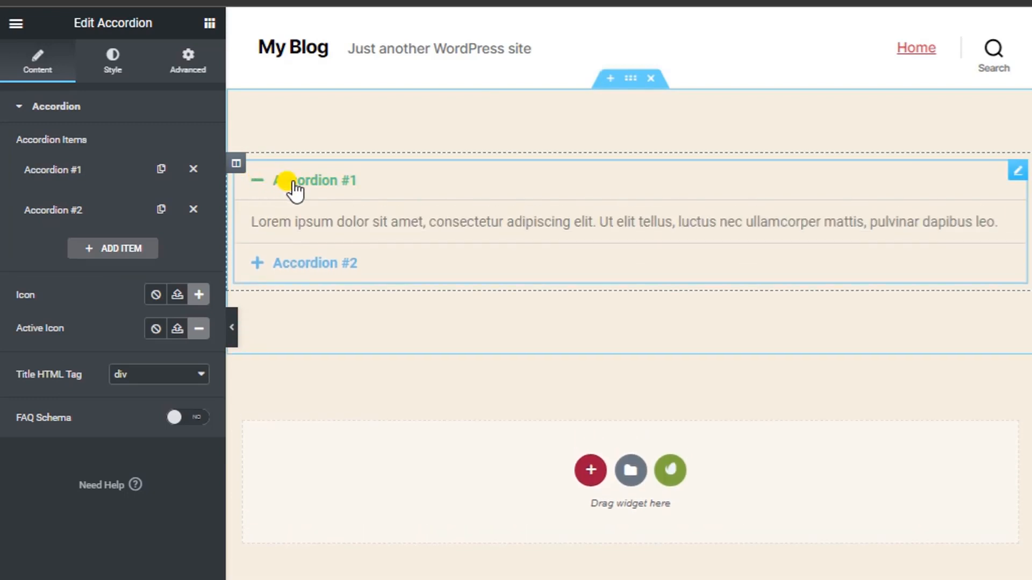
left_click(293, 187)
left_click(269, 181)
left_click(272, 259)
left_click(272, 185)
left_click(280, 265)
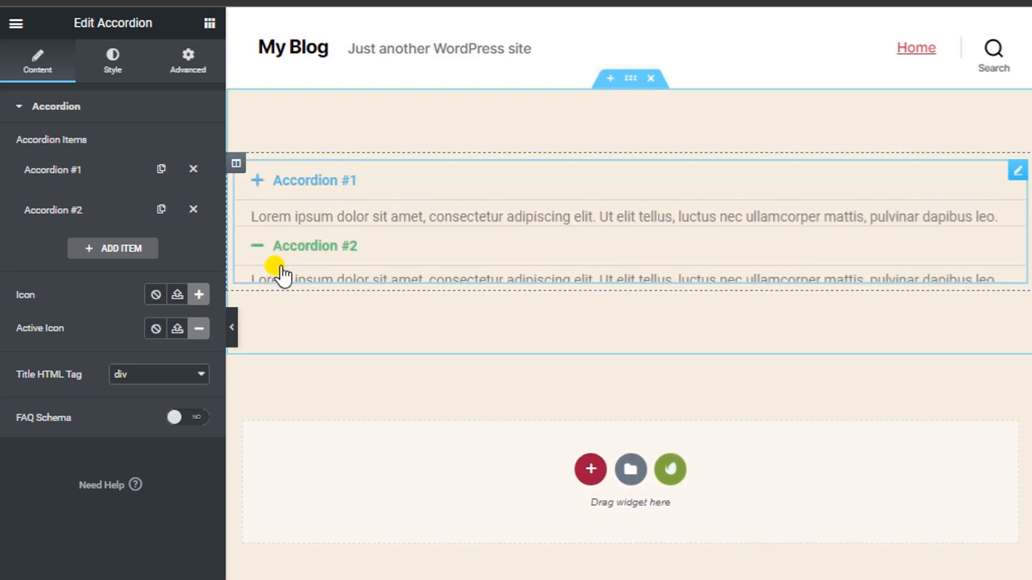
left_click(281, 188)
left_click(283, 259)
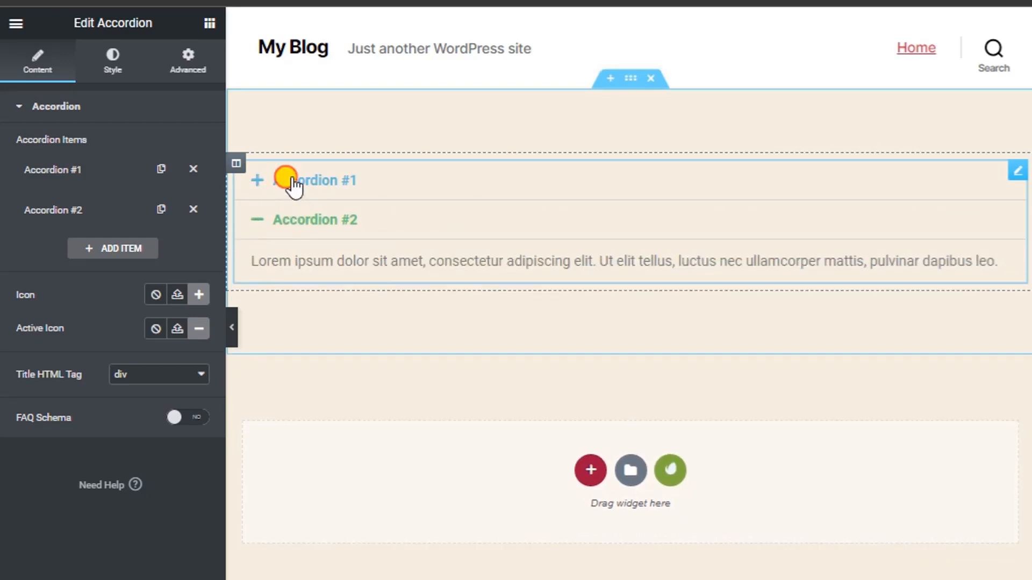
left_click(293, 184)
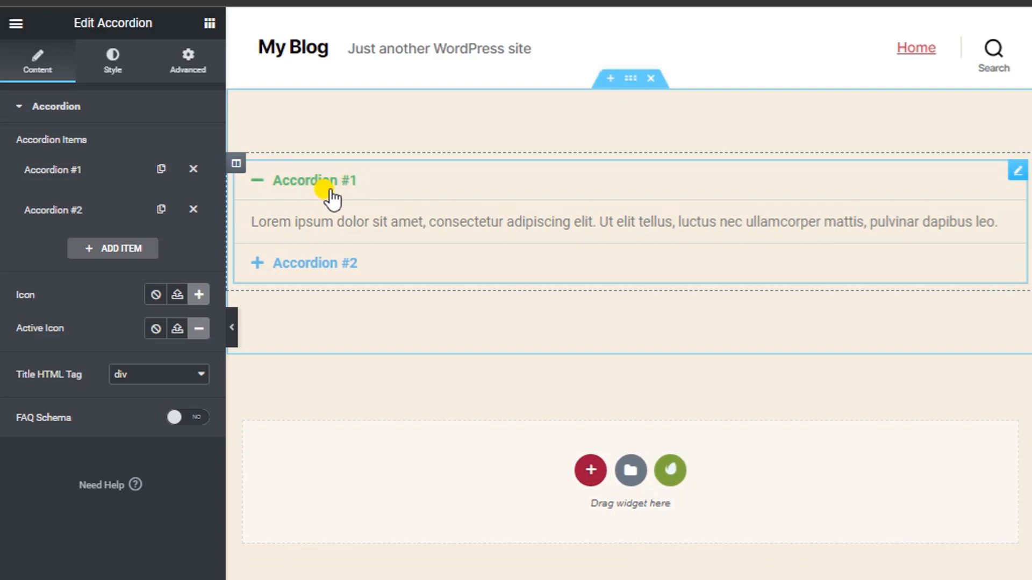
Replace the first accordion item's title with a person's first name and collapse the item.
left_click(42, 172)
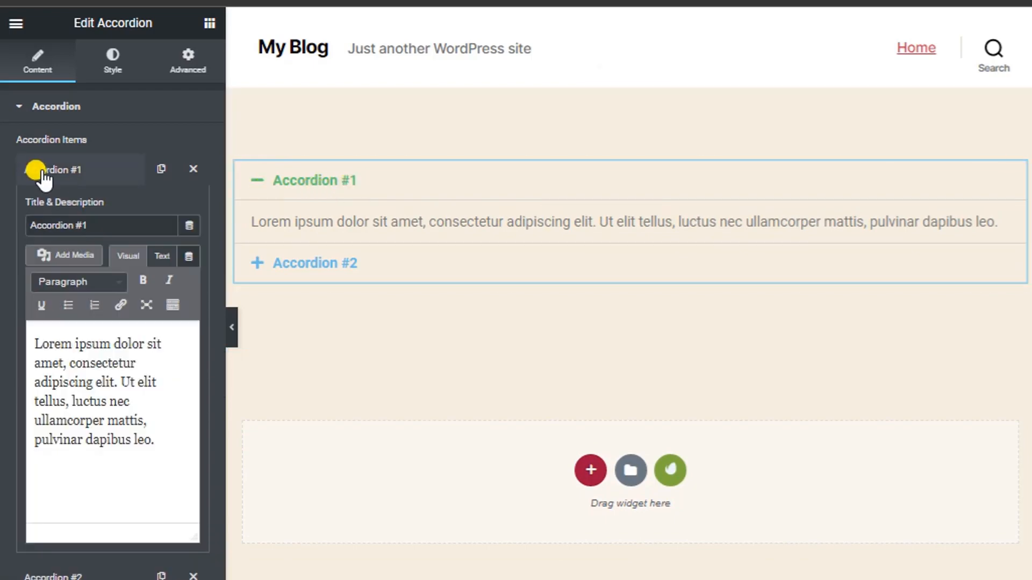
left_click_drag(87, 225, 26, 226)
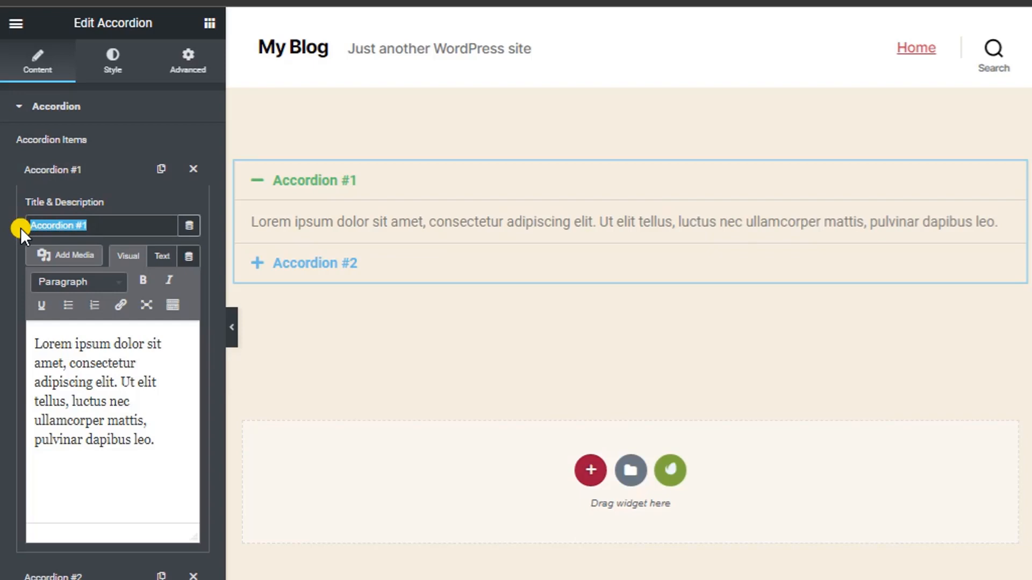
type("Sobuz")
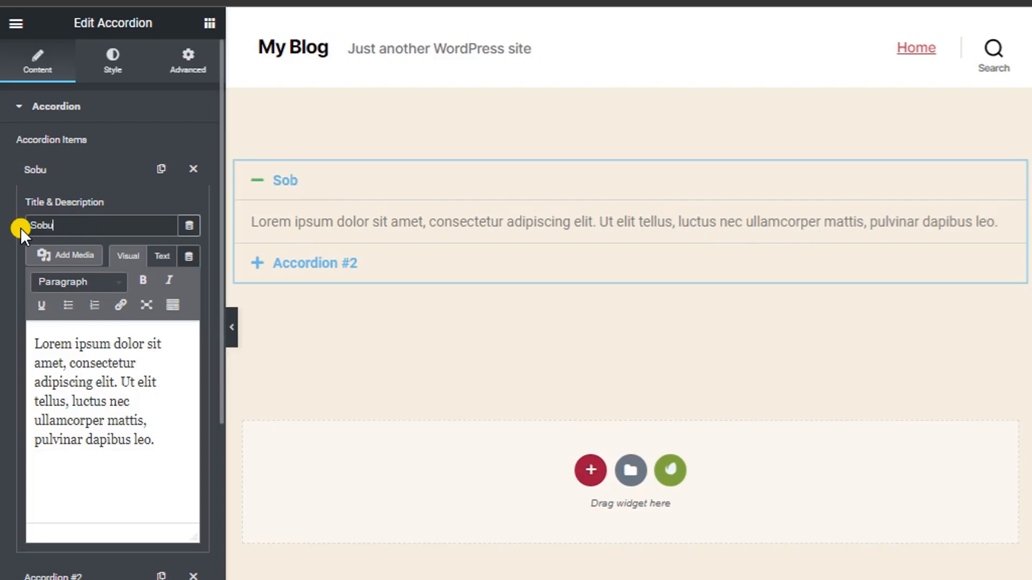
left_click(271, 183)
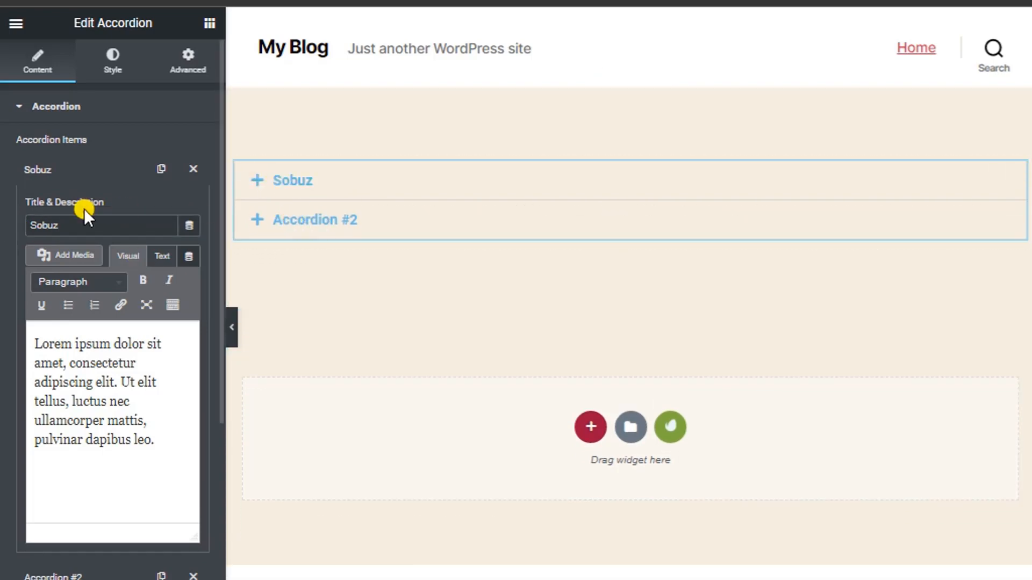
left_click(57, 171)
Replace the second accordion item's title with a person's first name and collapse the item.
left_click(51, 209)
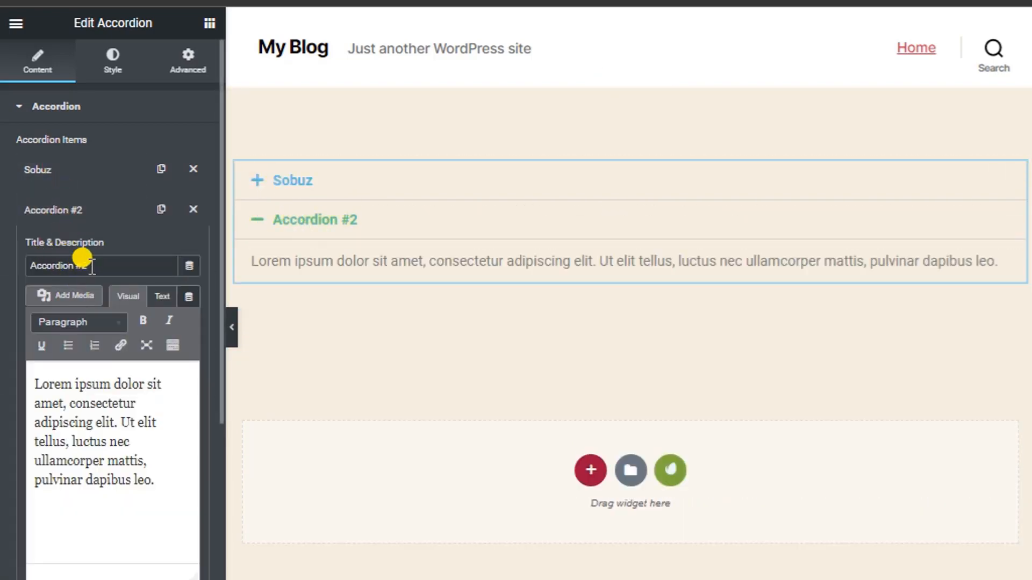
left_click_drag(82, 263, 30, 259)
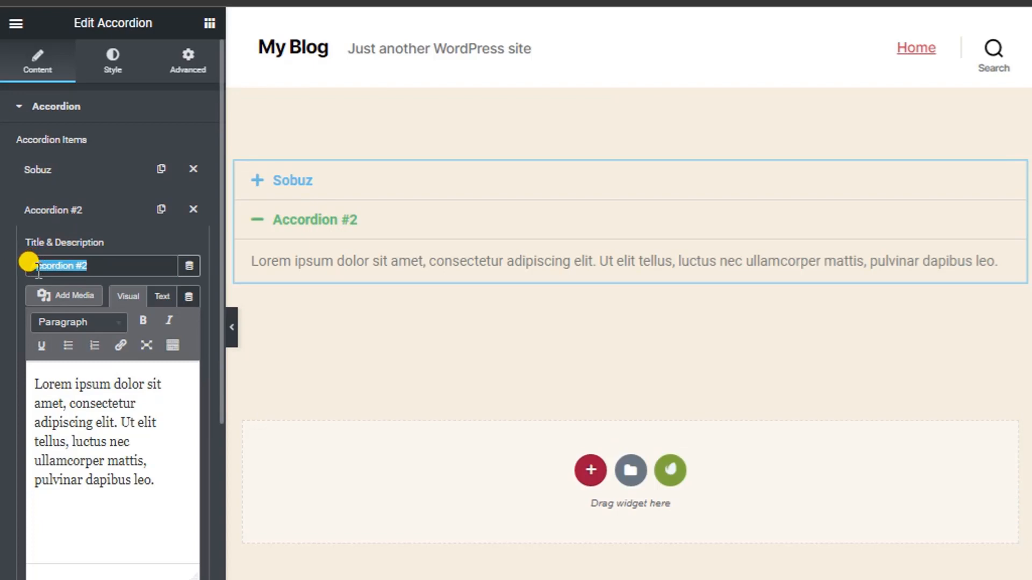
type("Akash")
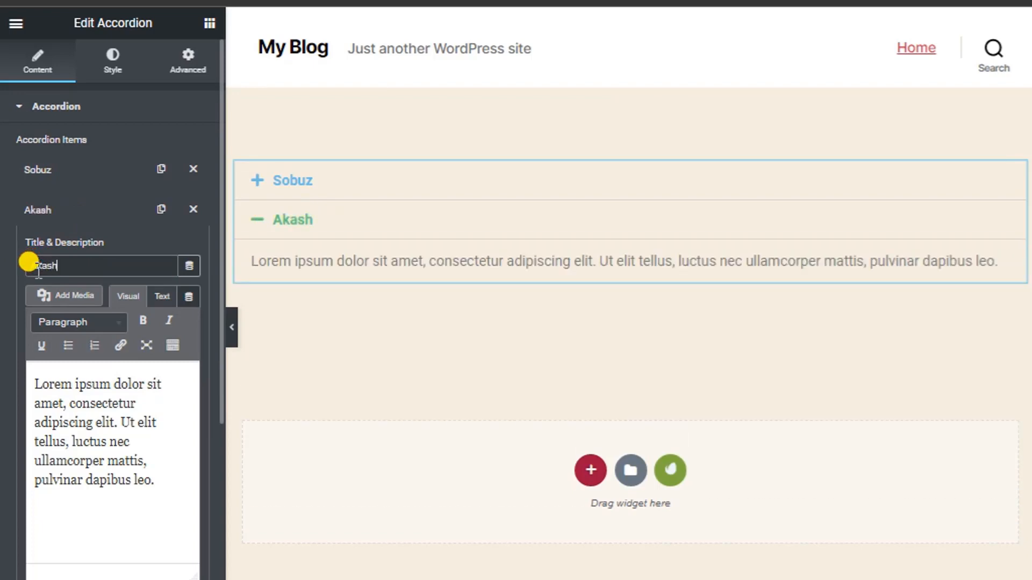
left_click(338, 219)
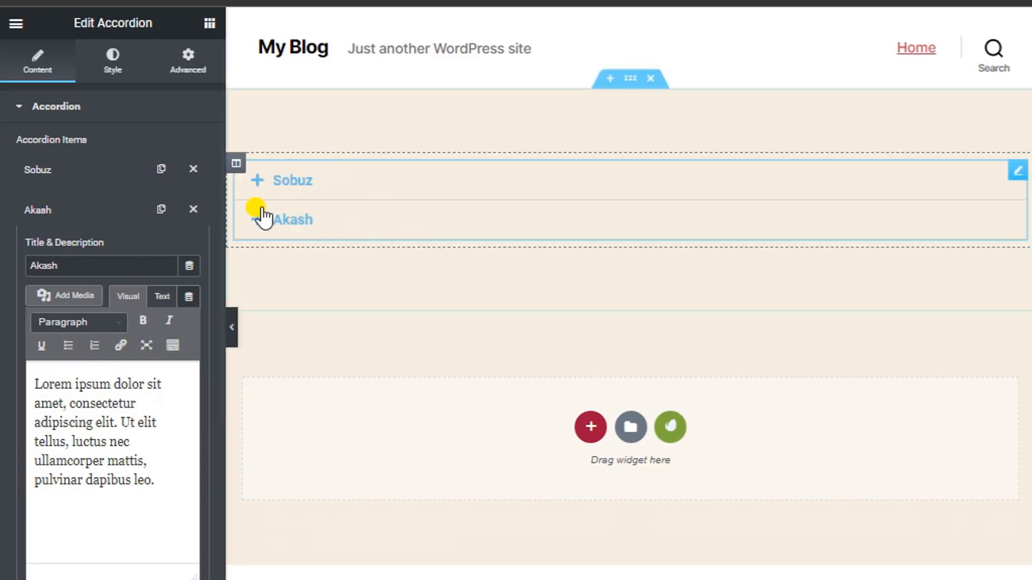
left_click(88, 210)
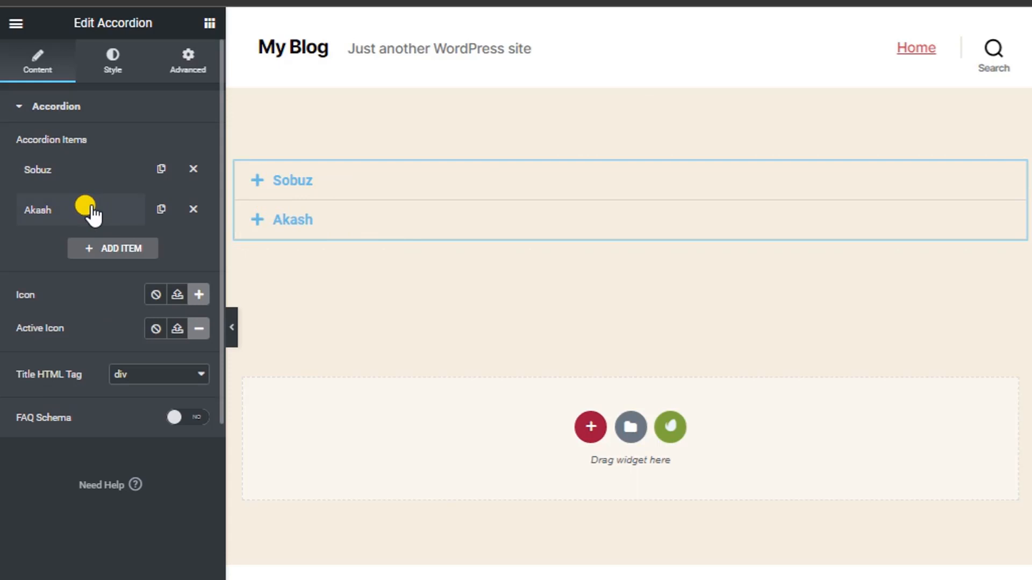
Add five more items with default titles to the accordion, collapsing each one's settings.
left_click(103, 253)
left_click(86, 257)
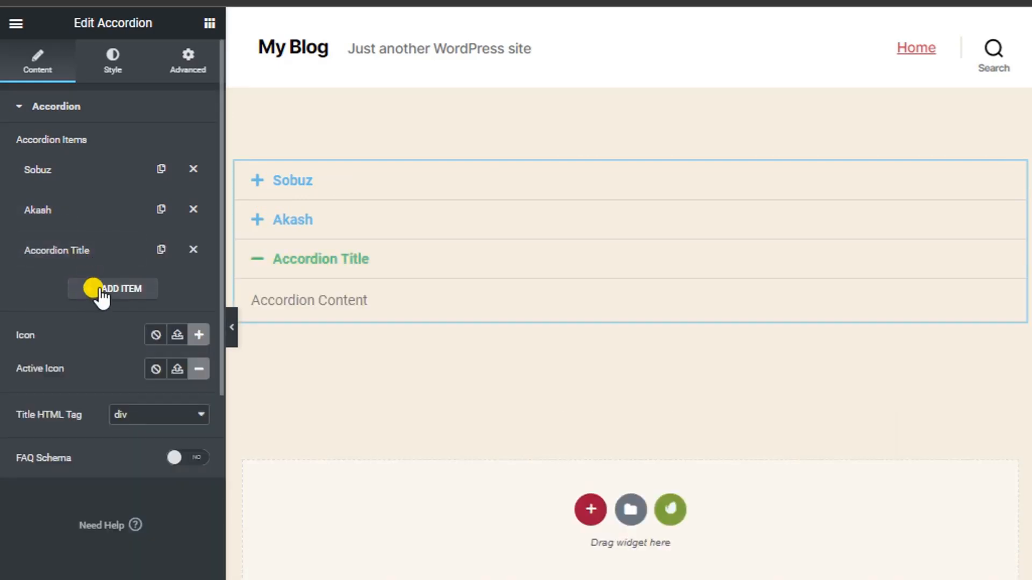
left_click(92, 288)
left_click(64, 293)
left_click(98, 330)
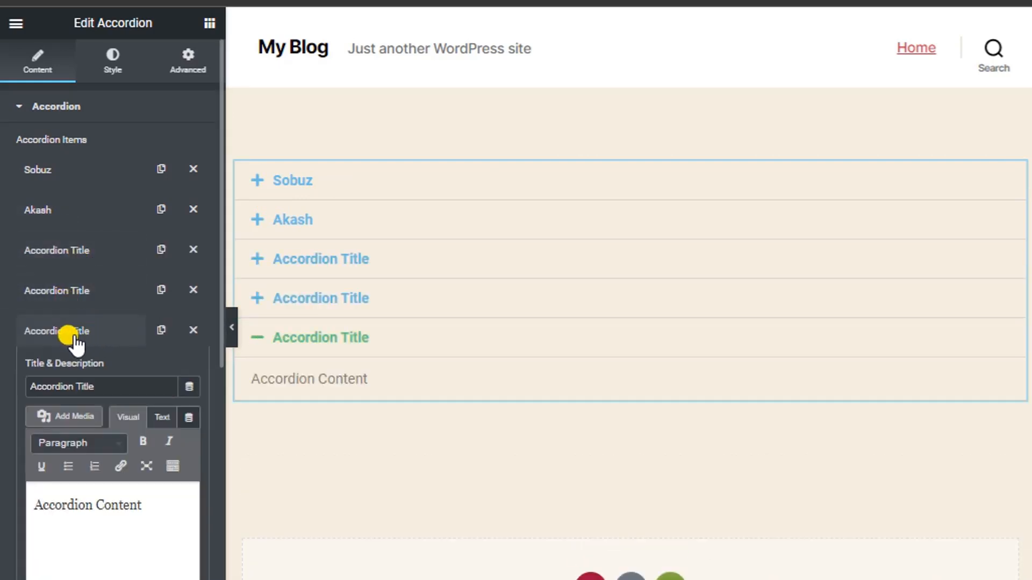
left_click(74, 334)
left_click(90, 376)
left_click(70, 375)
left_click(82, 407)
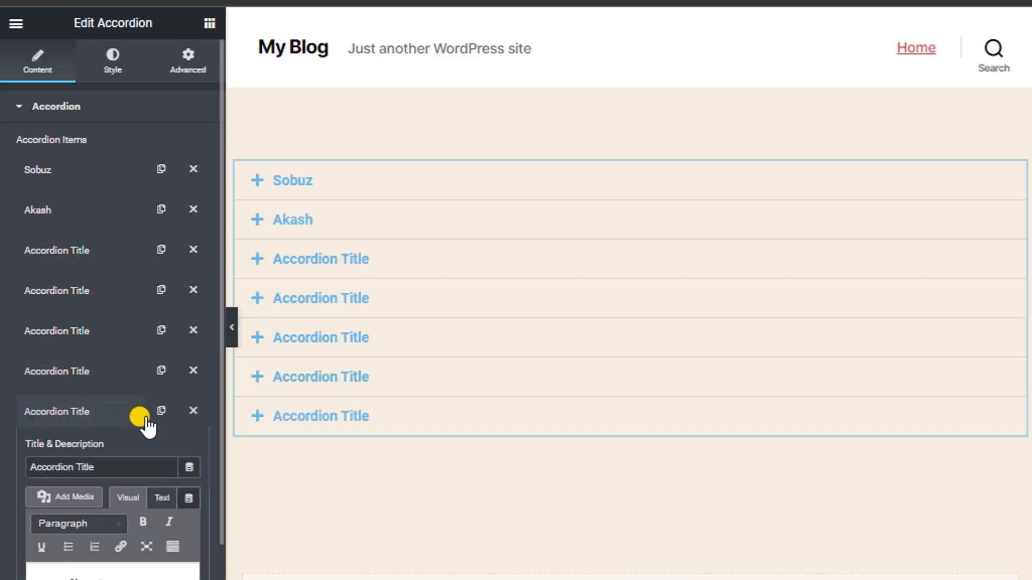
left_click(92, 418)
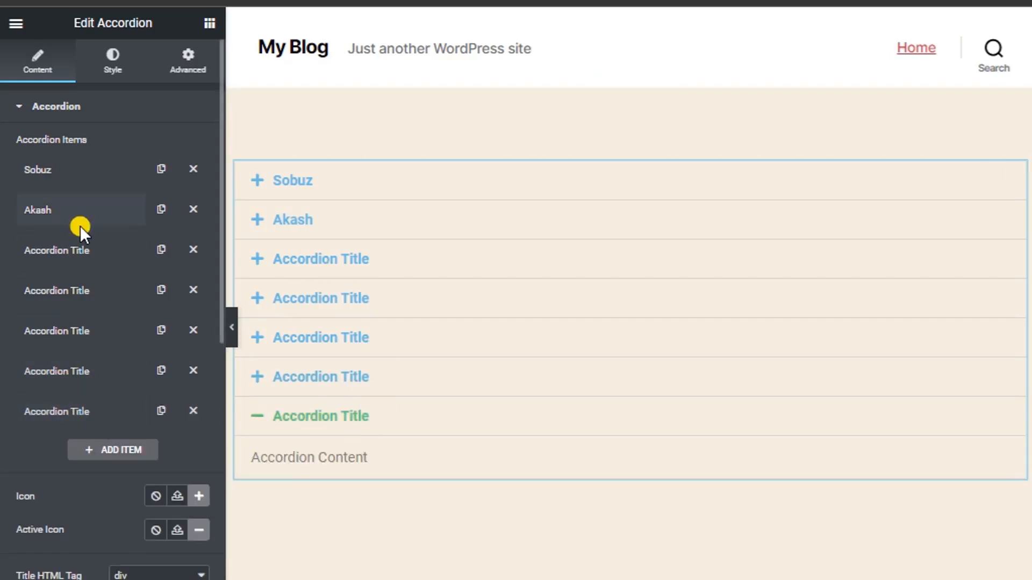
Try to add a link to the words "dapibus leo." in the first accordion item's description.
left_click(85, 185)
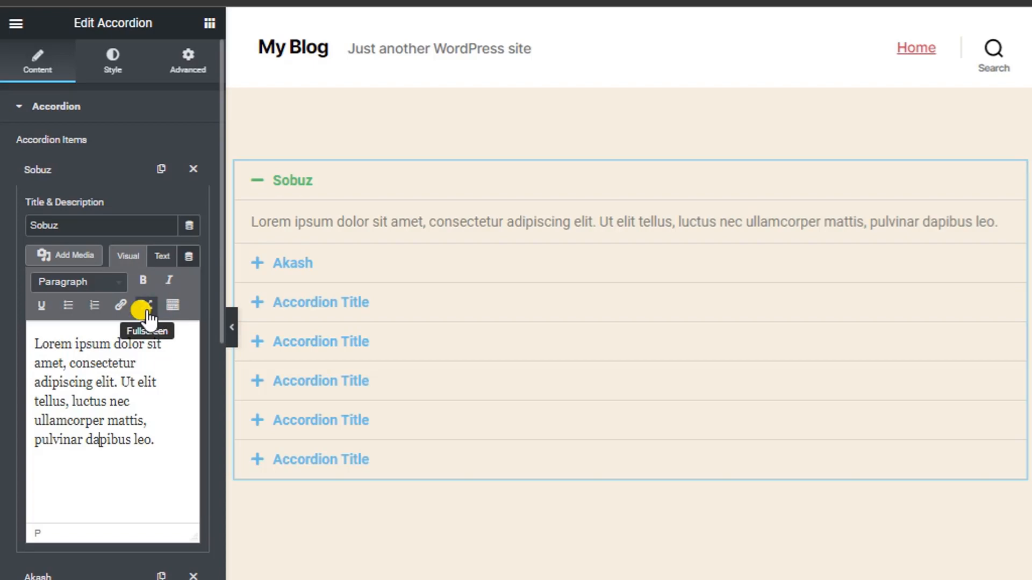
left_click_drag(155, 440, 105, 452)
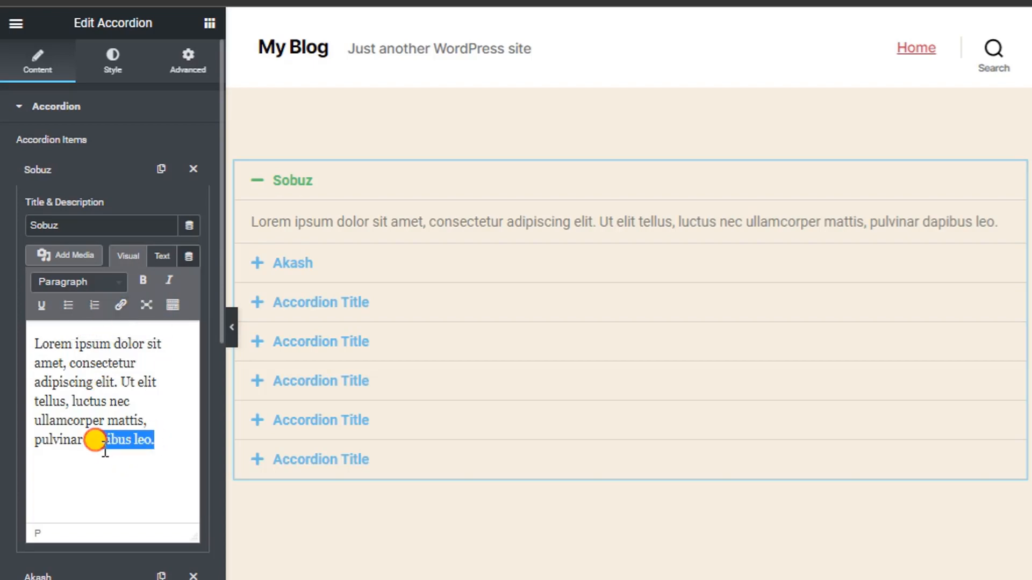
left_click(120, 305)
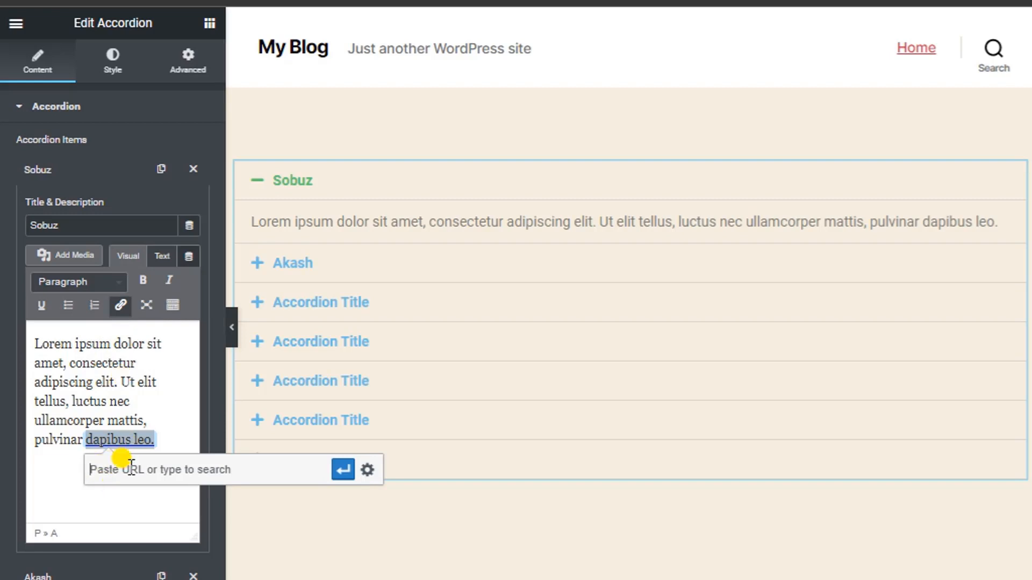
left_click(52, 510)
Try numbered-list and bulleted-list formatting on the first item's description, and remove each again.
left_click_drag(82, 442, 52, 439)
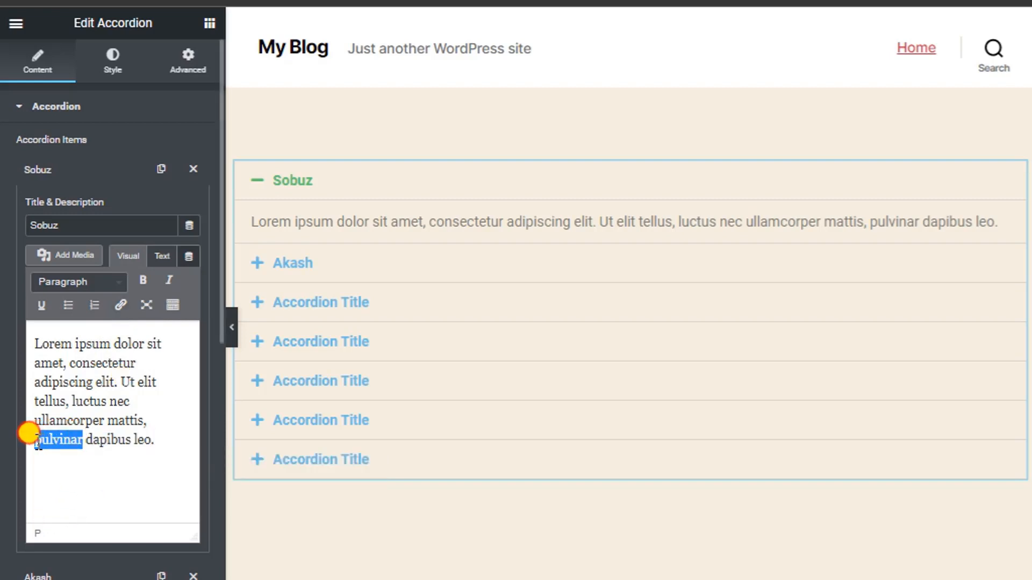
left_click(94, 312)
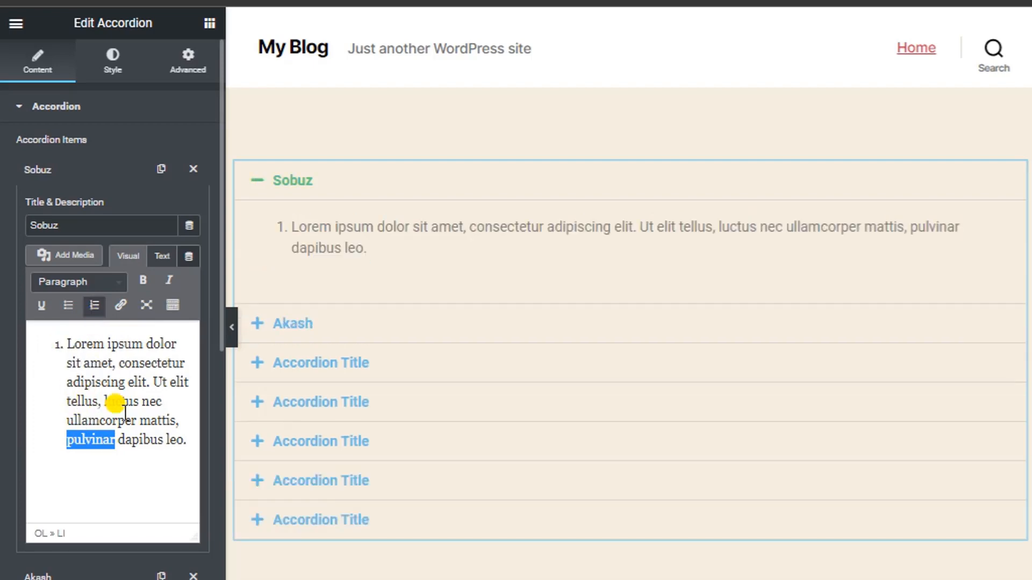
left_click(92, 305)
left_click(68, 305)
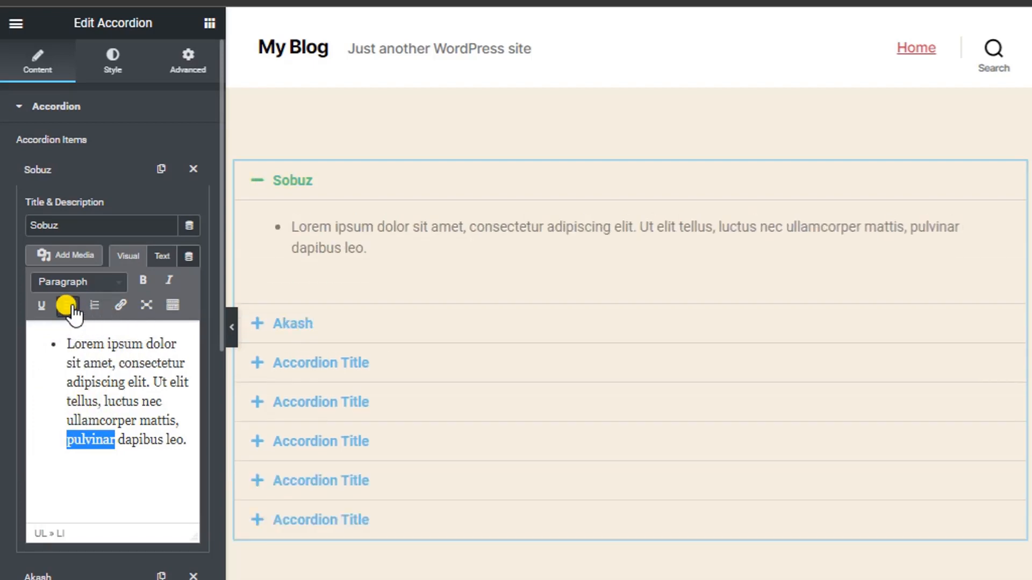
left_click(67, 305)
Show the description editor in full screen, leave the page without saving, and reopen the Home page for editing in Elementor.
left_click(145, 304)
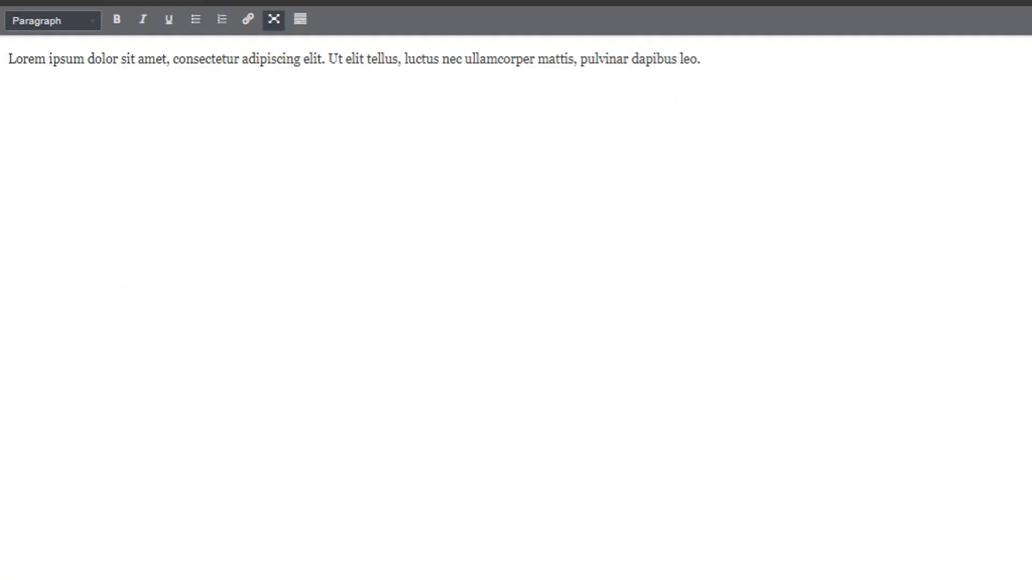
key("alt+Left")
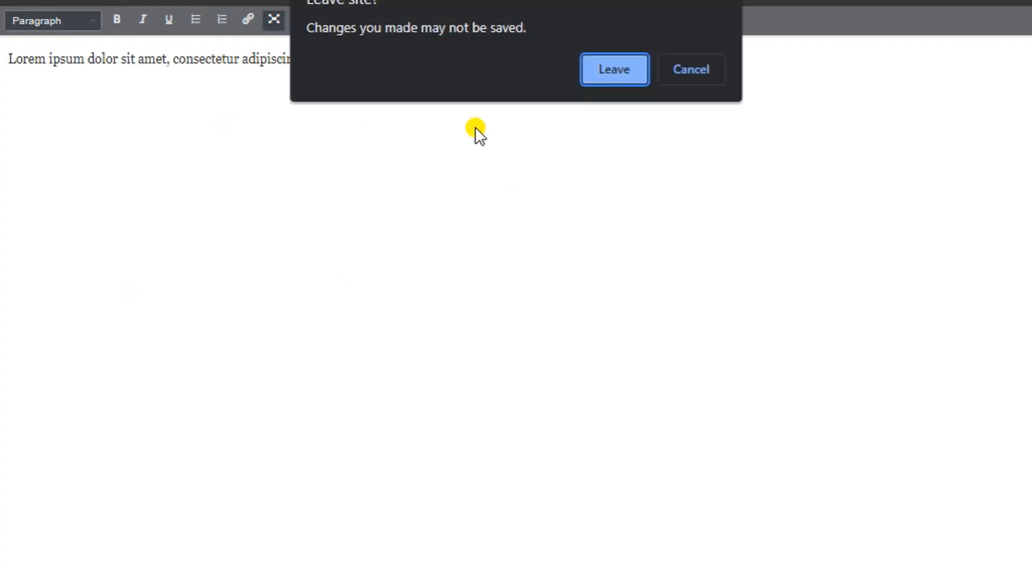
left_click(598, 67)
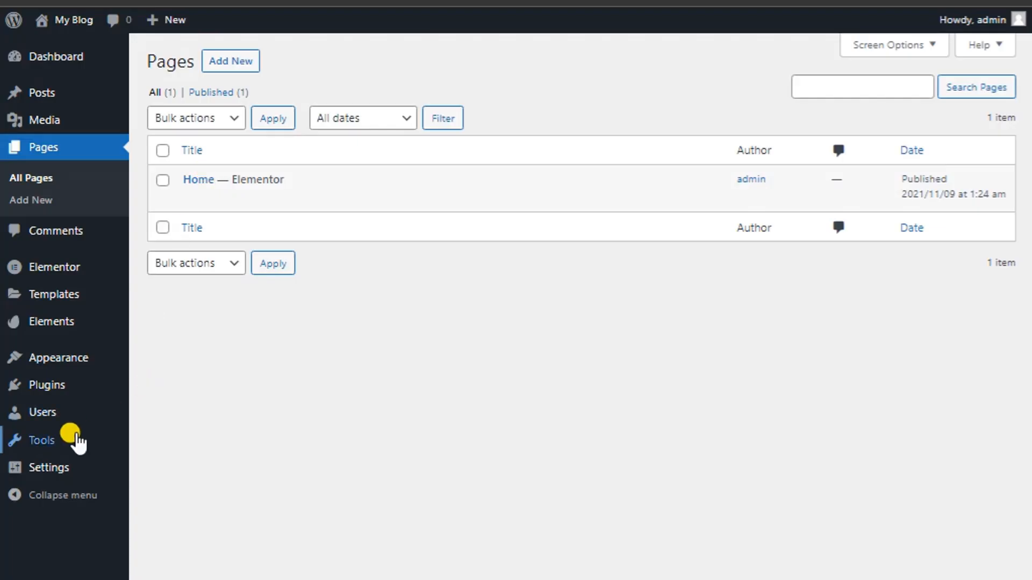
left_click(352, 200)
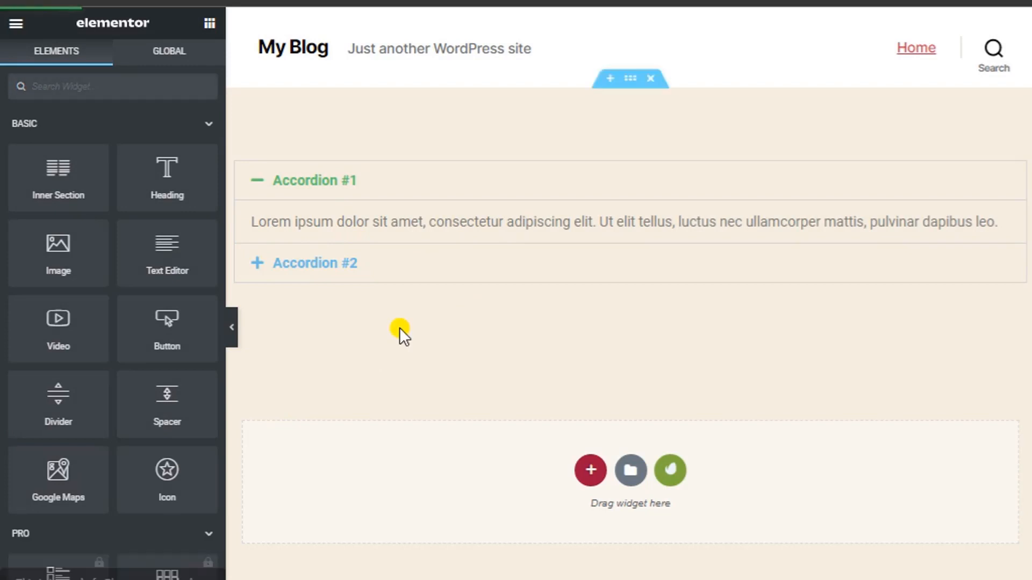
Open the first accordion item for editing and add blank lines after its description text.
left_click(334, 262)
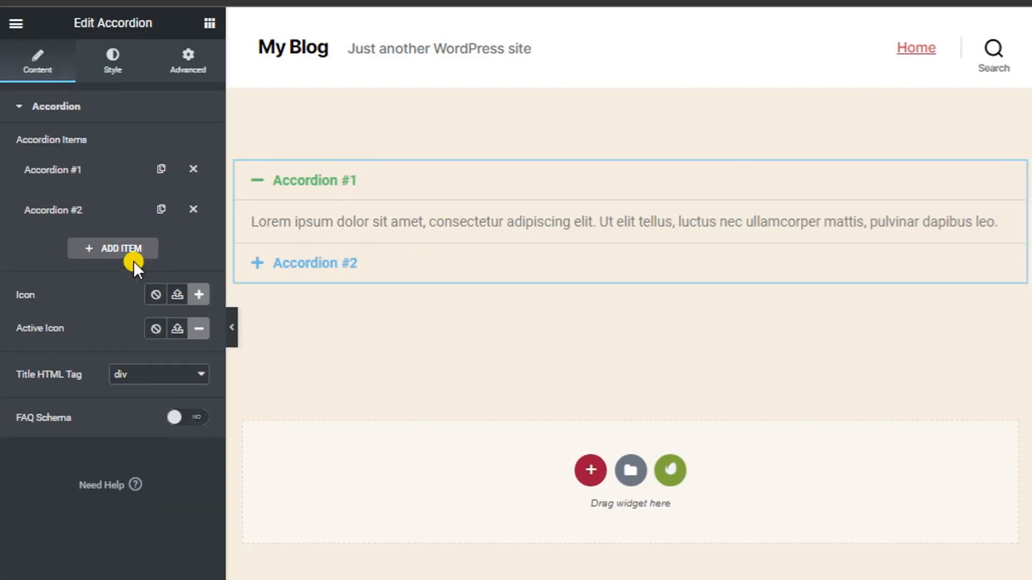
left_click(272, 182)
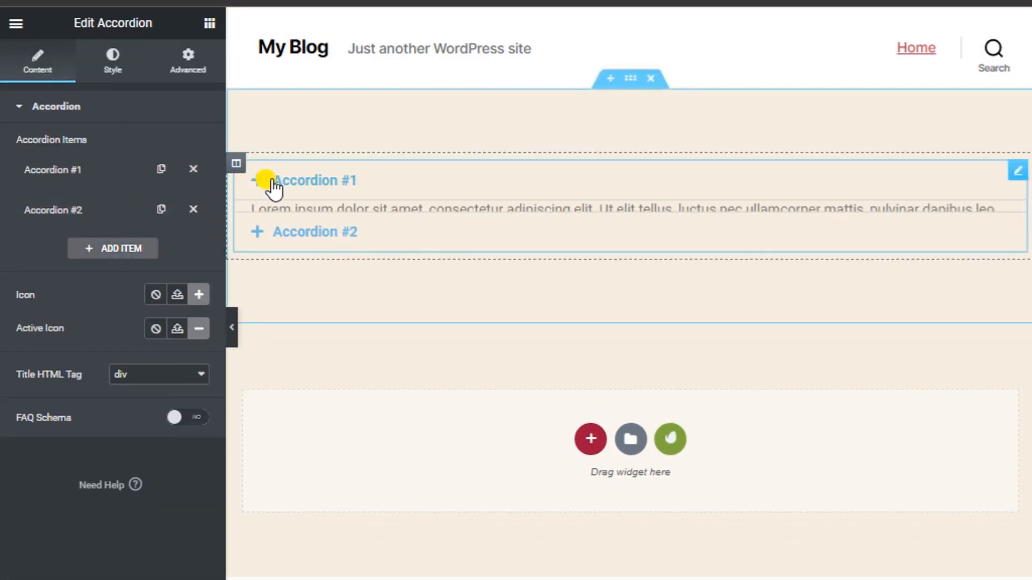
left_click(272, 181)
left_click(33, 169)
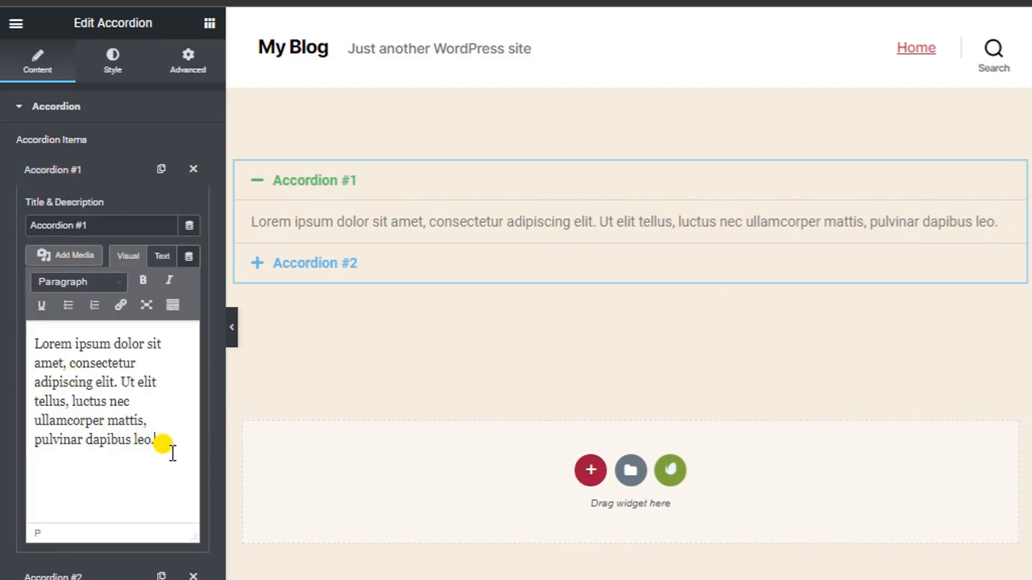
key("Return")
key("Return")
key("Return")
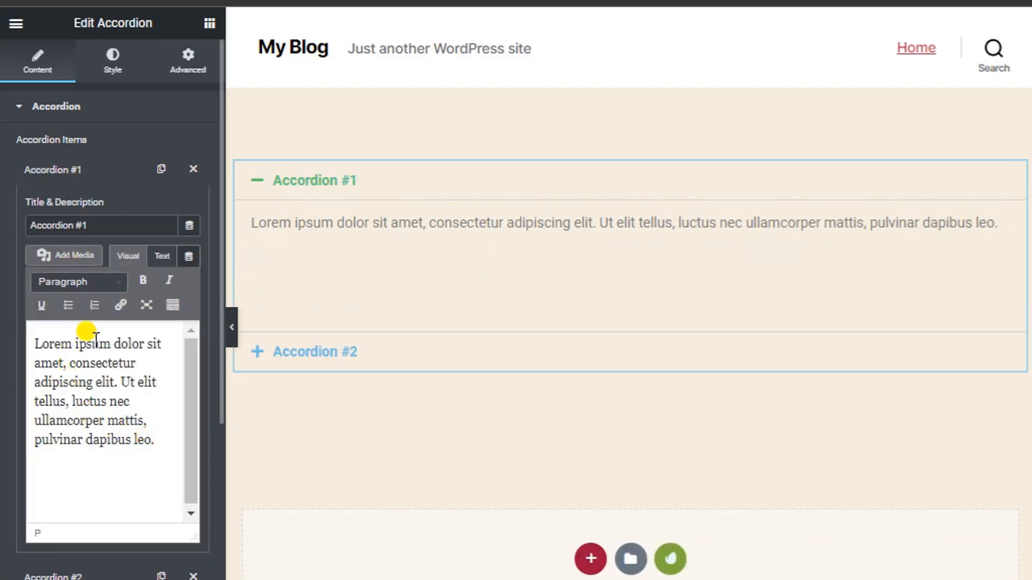
Insert the media library photo of the elderly couple seen from behind below the first accordion item's description text.
left_click(63, 254)
left_click(258, 234)
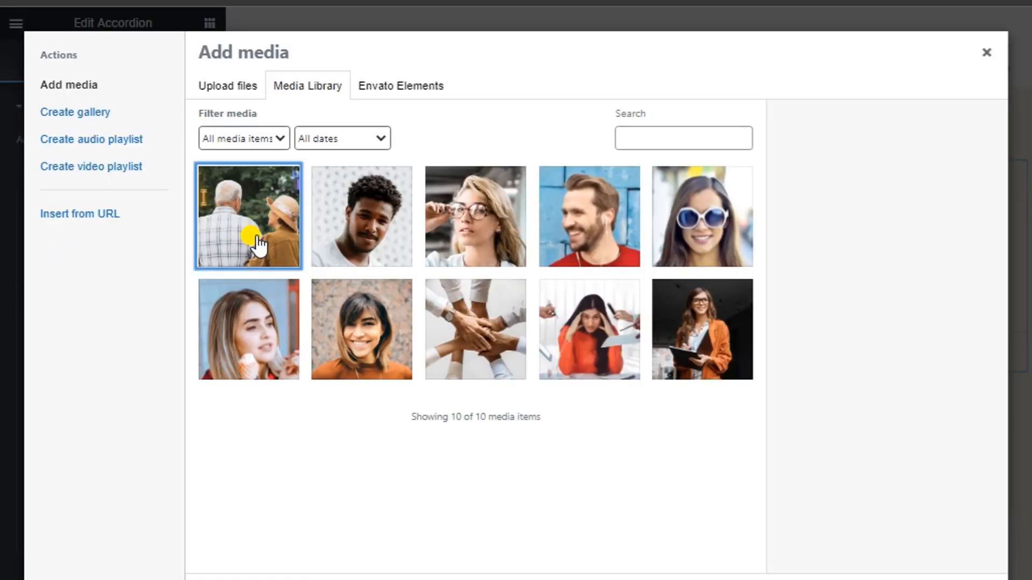
left_click(801, 575)
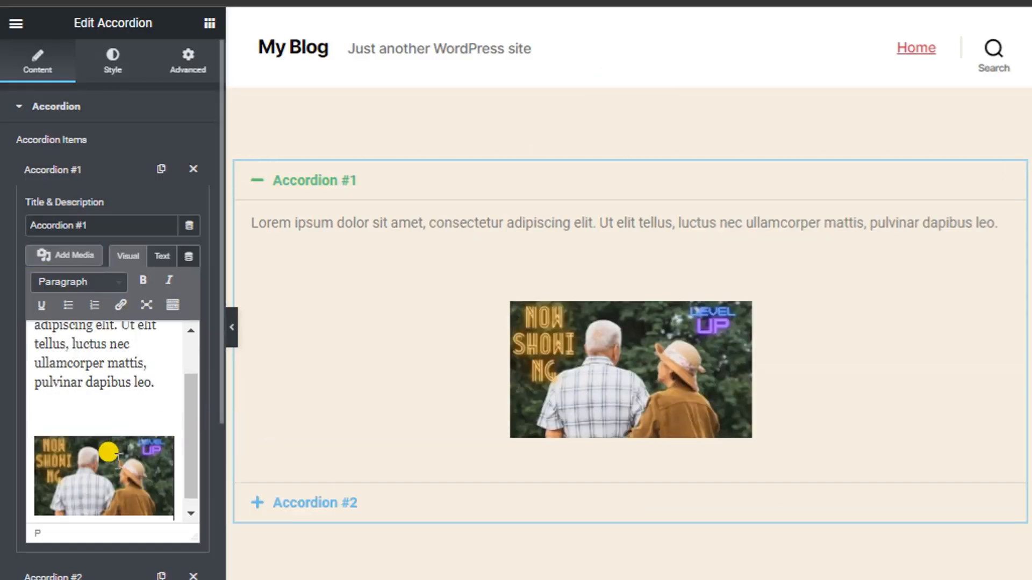
Collapse and expand the first accordion item in the page preview and expand the second to check their contents.
left_click(314, 181)
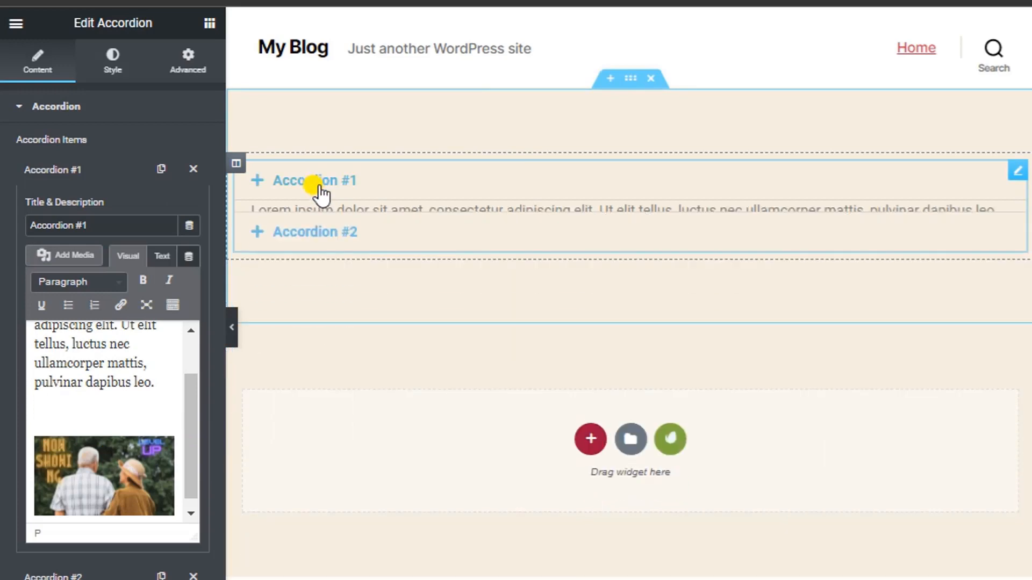
left_click(303, 185)
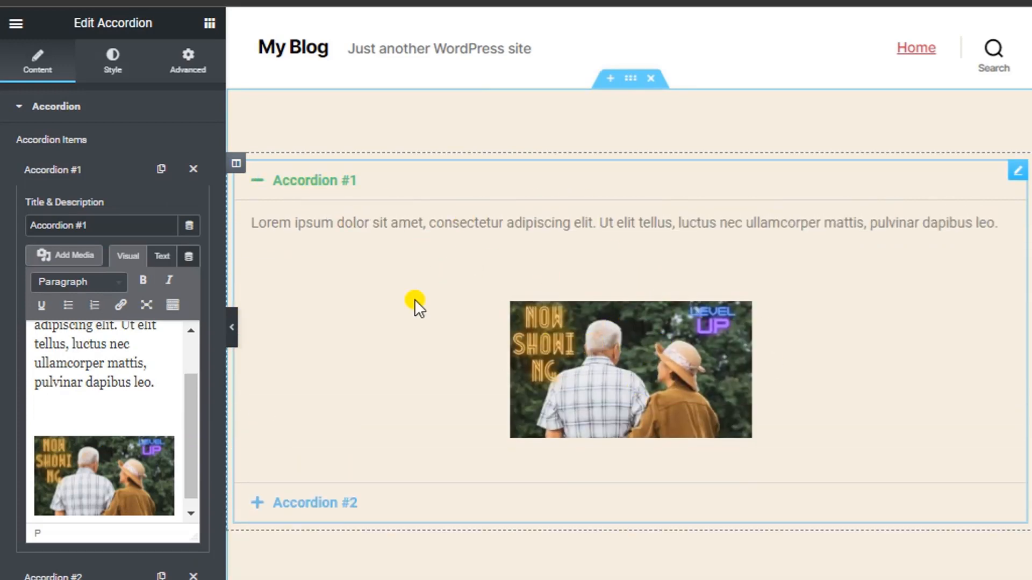
left_click(331, 180)
left_click(325, 223)
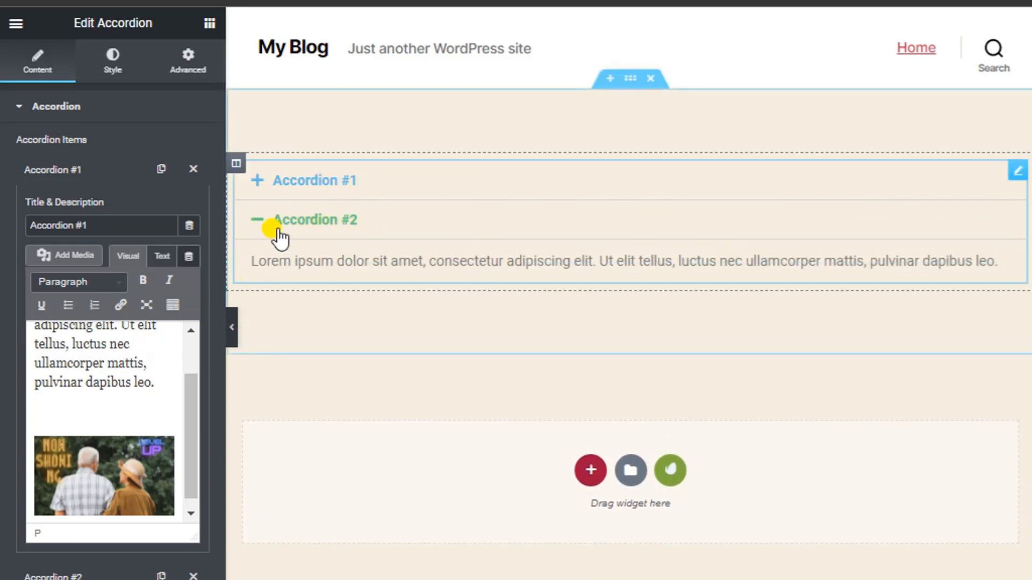
Open the second accordion item for editing and add two blank lines after its description text.
left_click(70, 173)
left_click(65, 207)
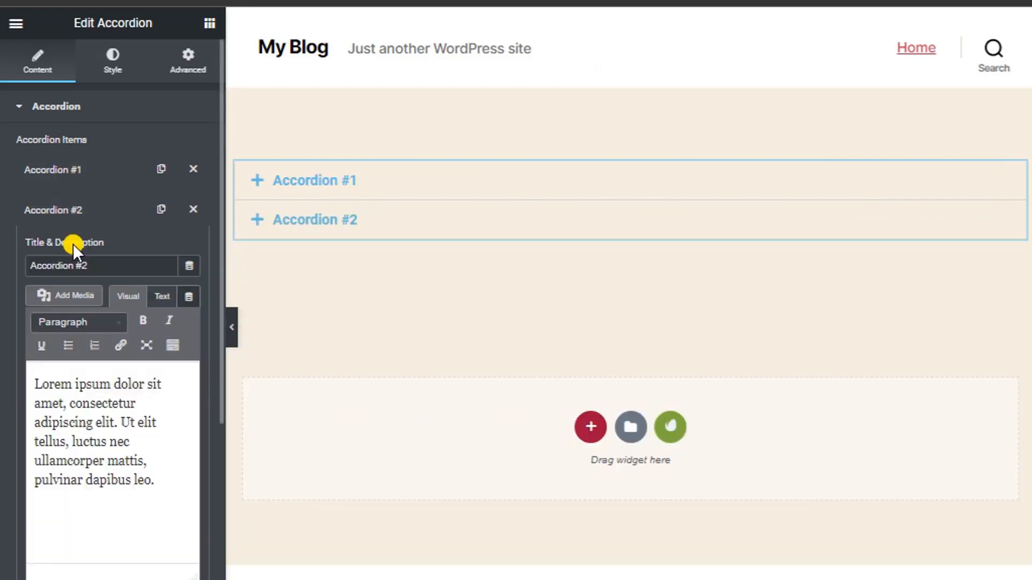
left_click(166, 473)
key("Return")
key("Return")
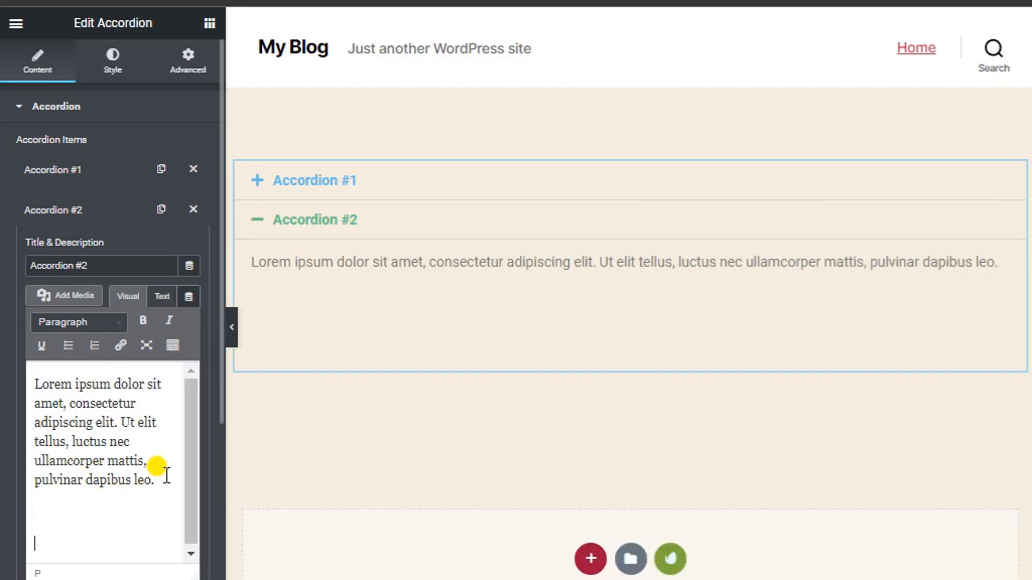
Insert the media library photo of stacked hands below the second item's description and check both items in the preview.
left_click(75, 294)
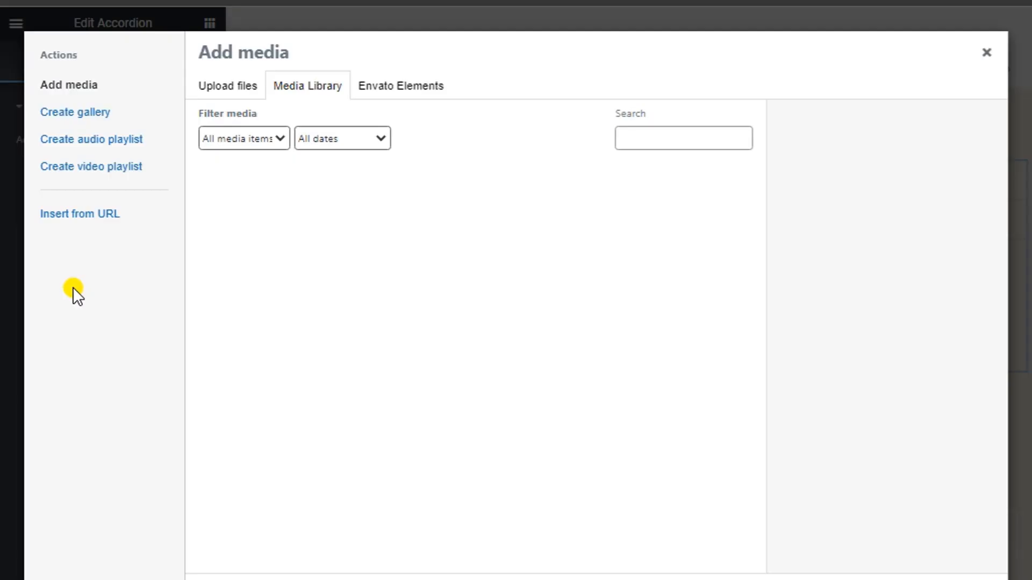
left_click(466, 339)
left_click(962, 578)
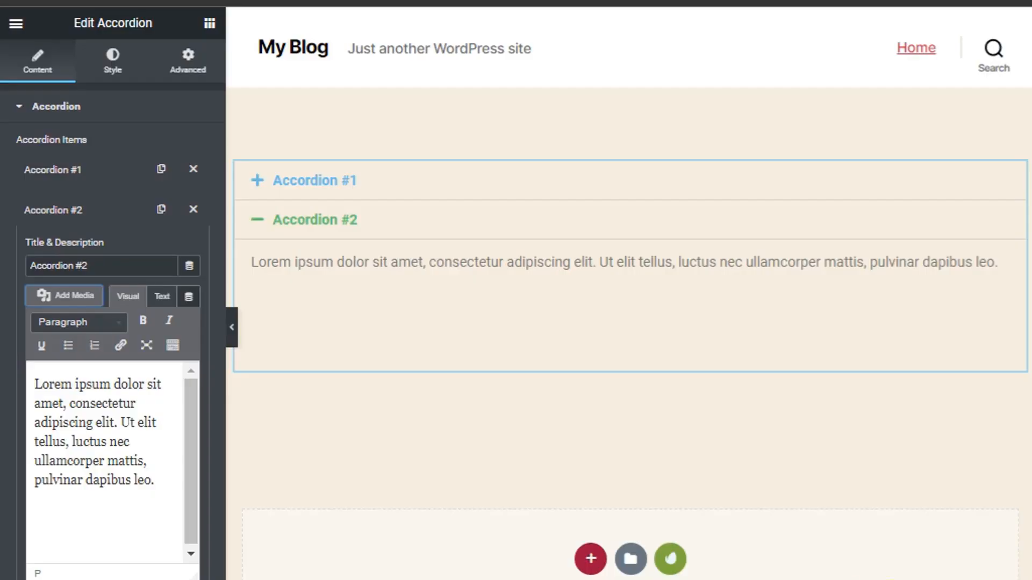
left_click(310, 220)
left_click(344, 185)
left_click(306, 494)
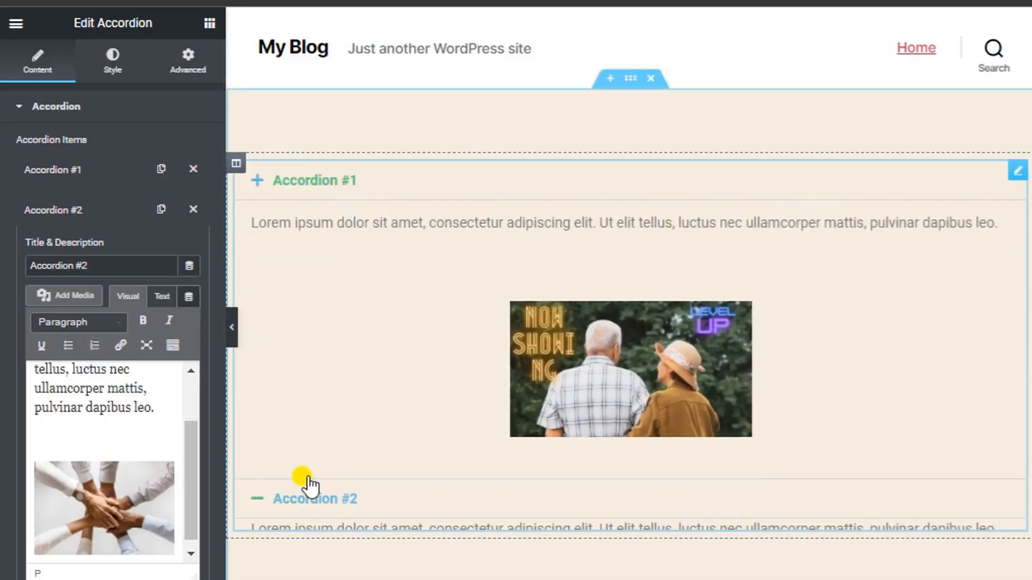
Set the accordion's border width to 6 and check it with an item expanded and collapsed in the preview.
left_click(112, 62)
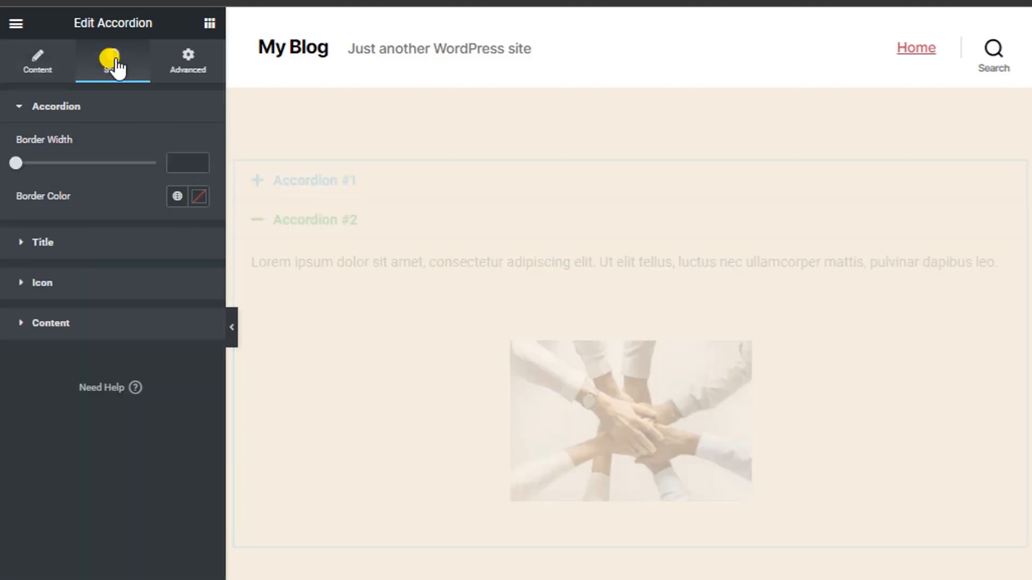
left_click_drag(17, 163, 101, 175)
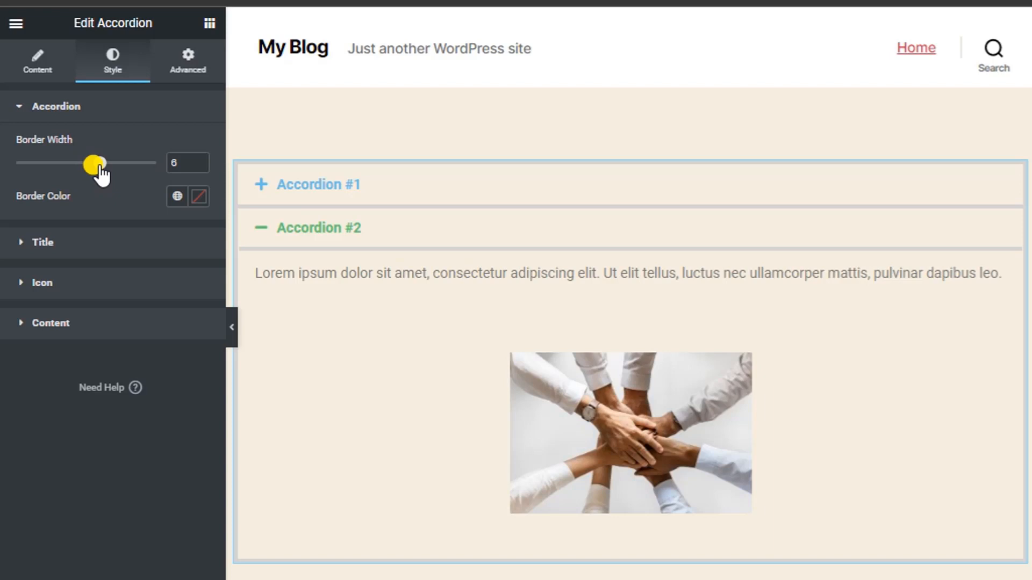
left_click(376, 197)
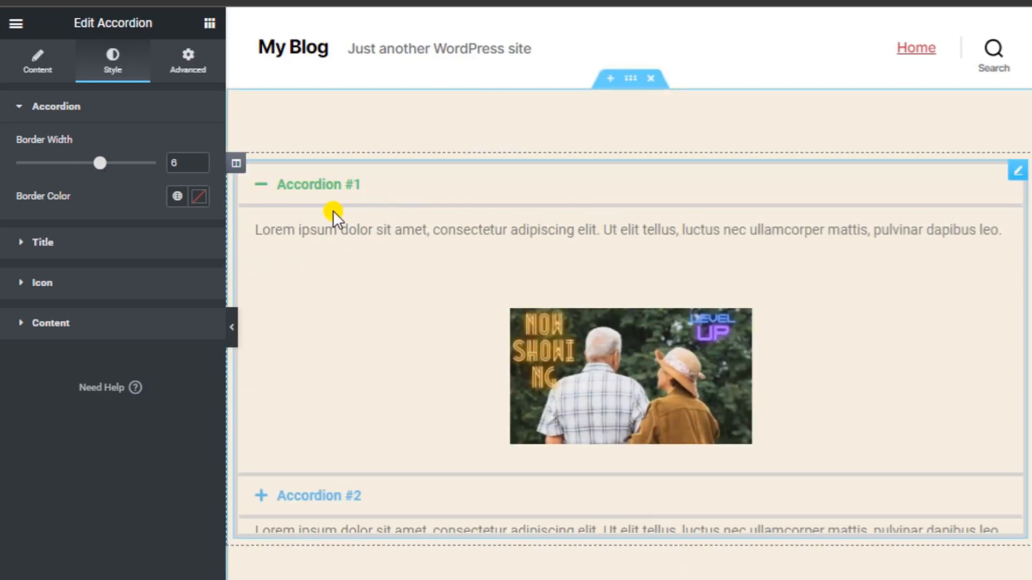
left_click(331, 184)
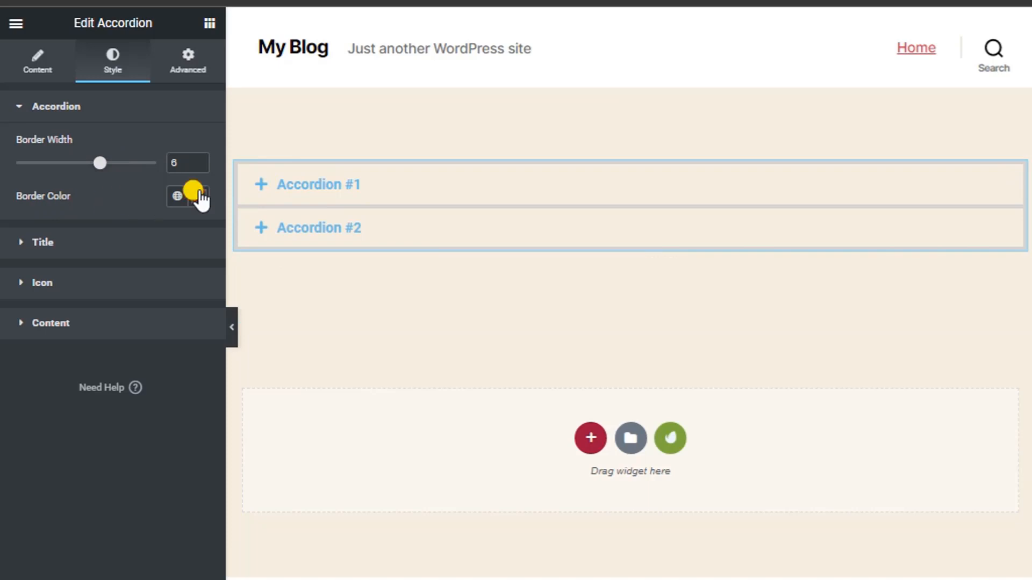
Set the accordion's border color to black (#000000) and check it on the expanded items.
left_click(199, 196)
left_click_drag(177, 288, 203, 433)
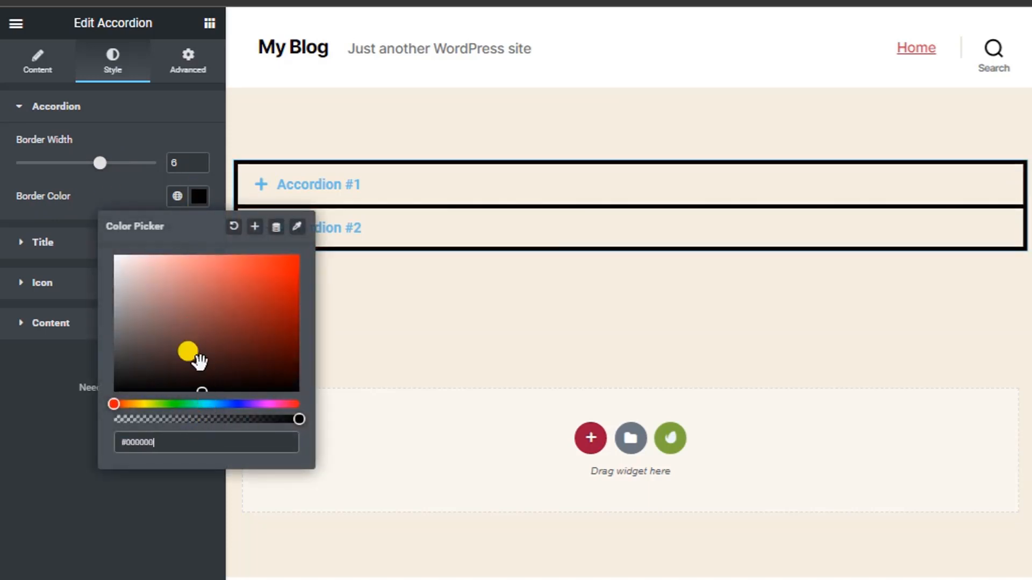
left_click(195, 196)
left_click(306, 219)
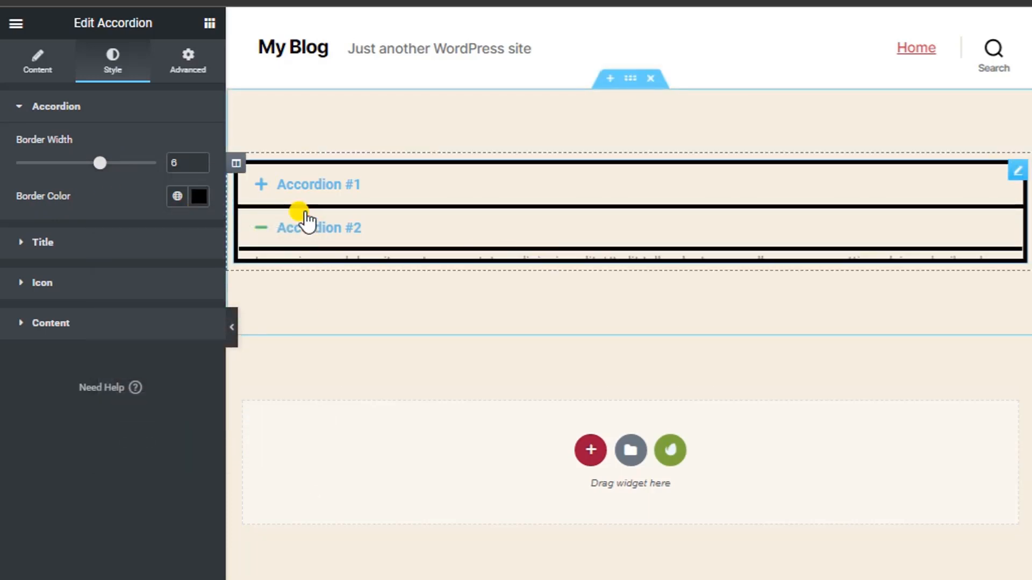
left_click(368, 200)
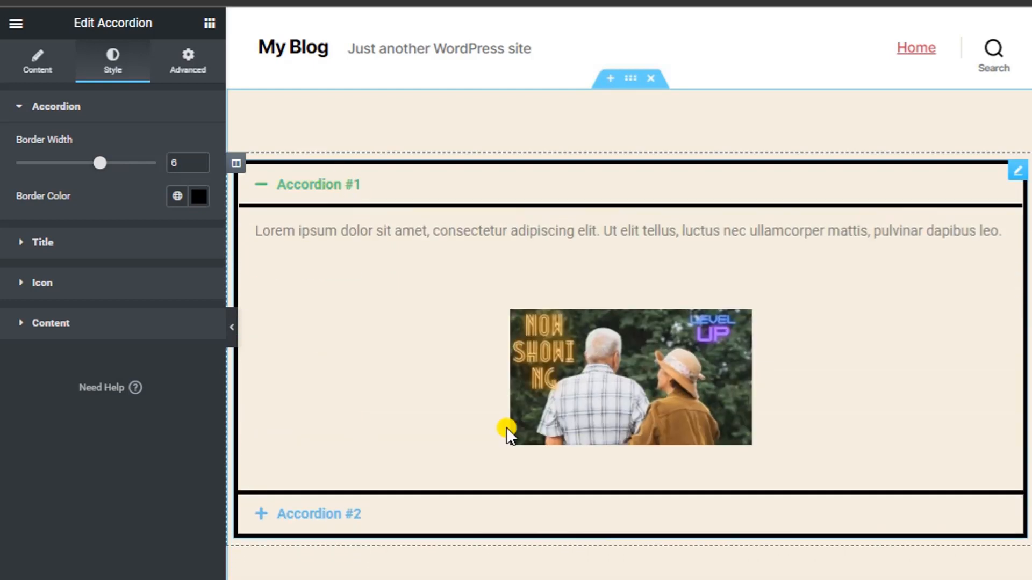
Give the accordion titles a dark teal background color.
left_click(43, 242)
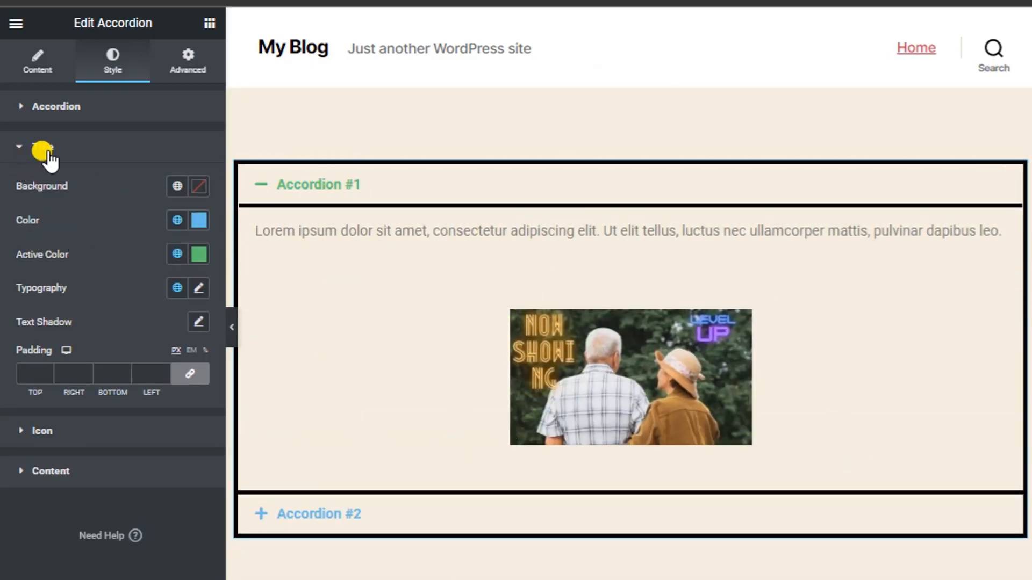
left_click(199, 187)
mouse_move(171, 338)
left_mouse_down()
mouse_move(241, 422)
mouse_move(283, 316)
mouse_move(240, 373)
mouse_move(224, 266)
mouse_move(224, 328)
left_mouse_up()
left_click(203, 394)
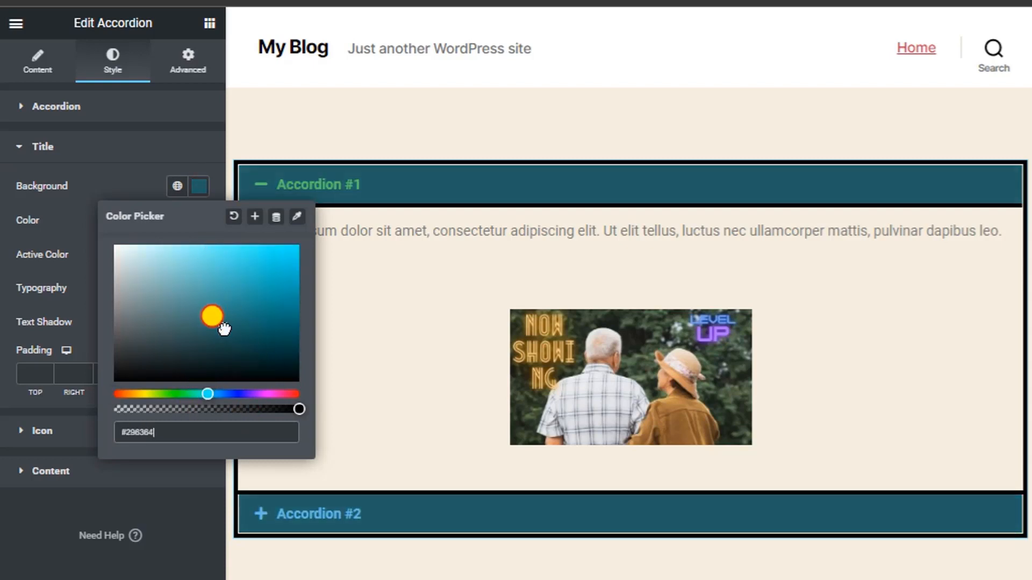
left_click(190, 189)
Set the accordion titles' text color to black (#000000).
left_click(202, 221)
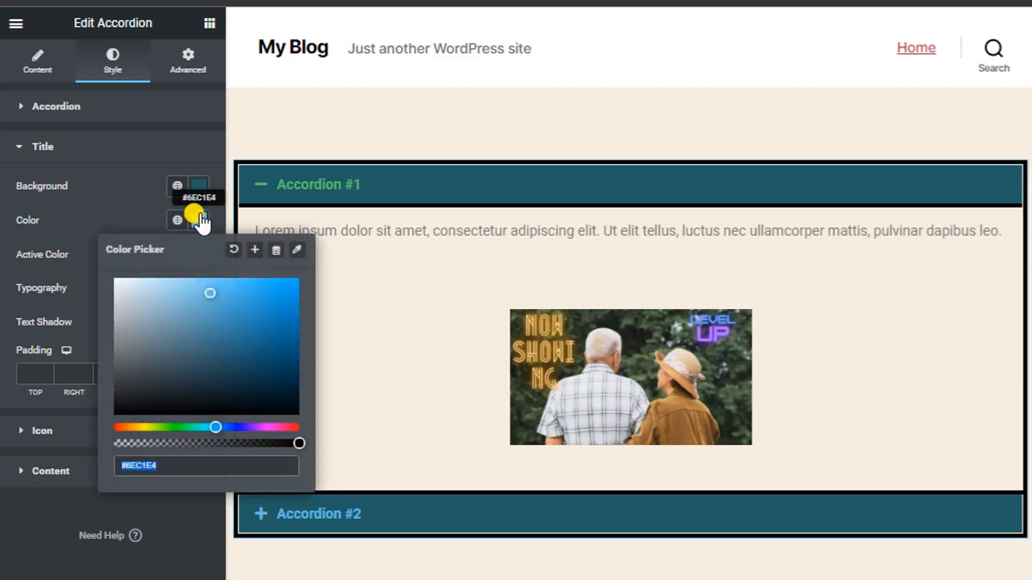
mouse_move(164, 281)
left_mouse_down()
mouse_move(194, 437)
mouse_move(159, 357)
mouse_move(117, 435)
left_mouse_up()
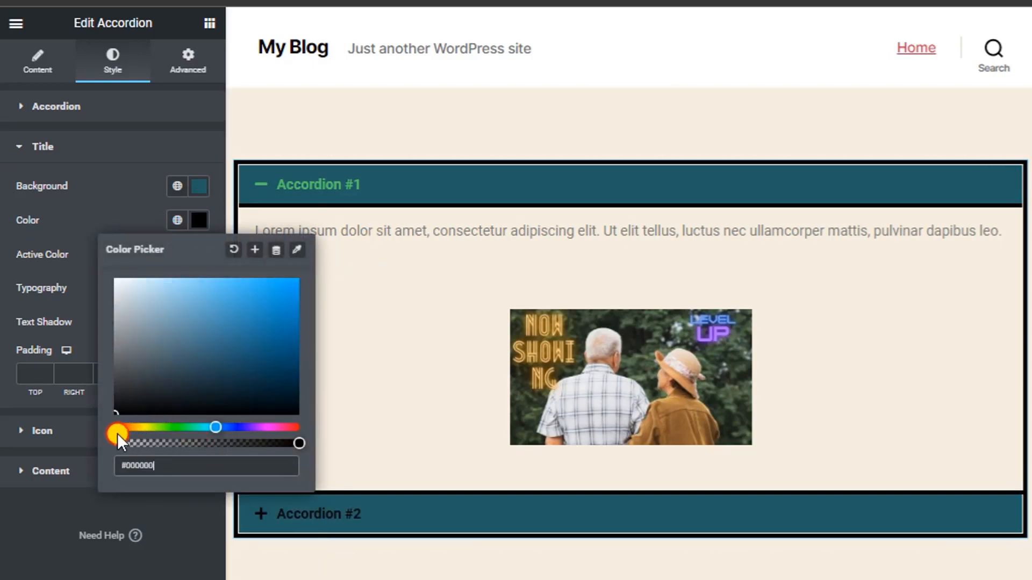
left_click(197, 223)
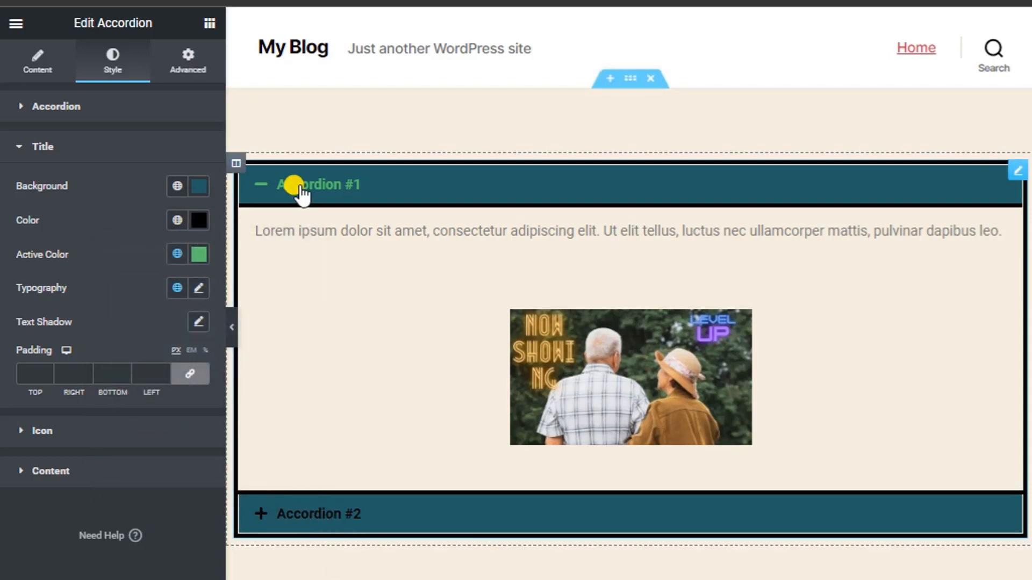
Set the titles' active color to purple after trying a dark blue, and check it by toggling both accordion items.
left_click(199, 255)
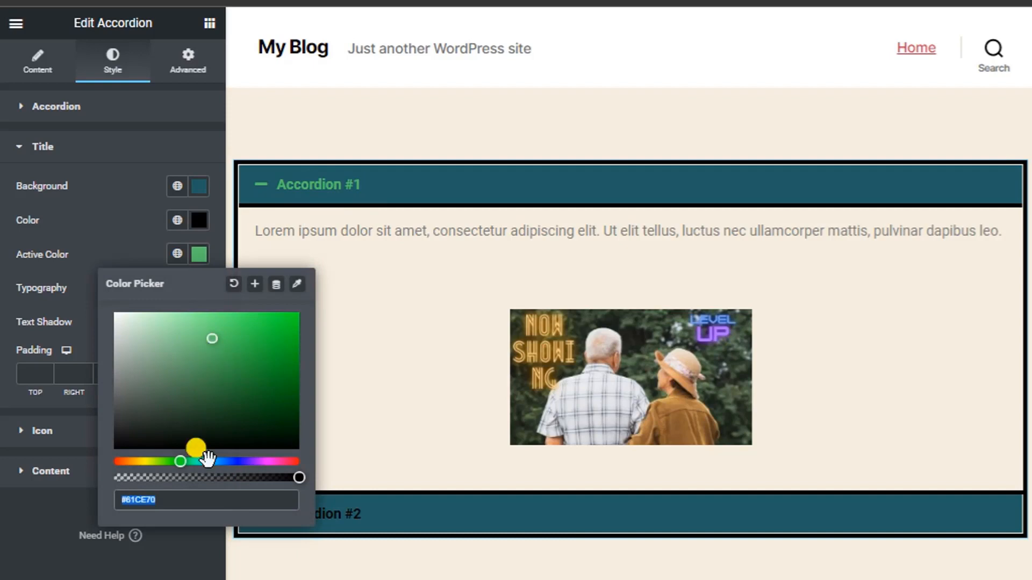
left_click(231, 461)
left_click_drag(280, 314, 207, 398)
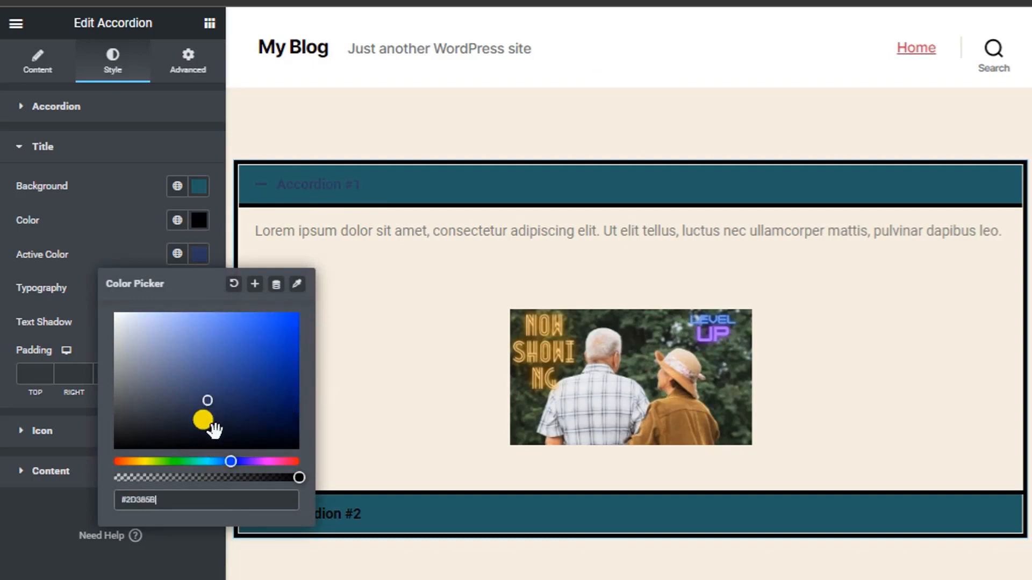
left_click_drag(231, 461, 263, 461)
left_click(285, 339)
left_click_drag(285, 335, 305, 371)
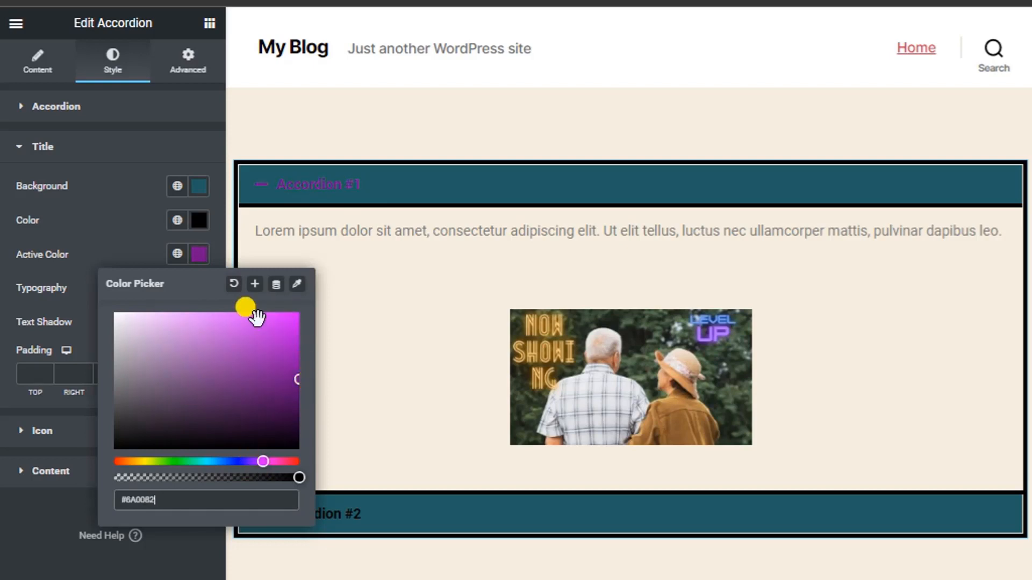
left_click(194, 253)
left_click(326, 188)
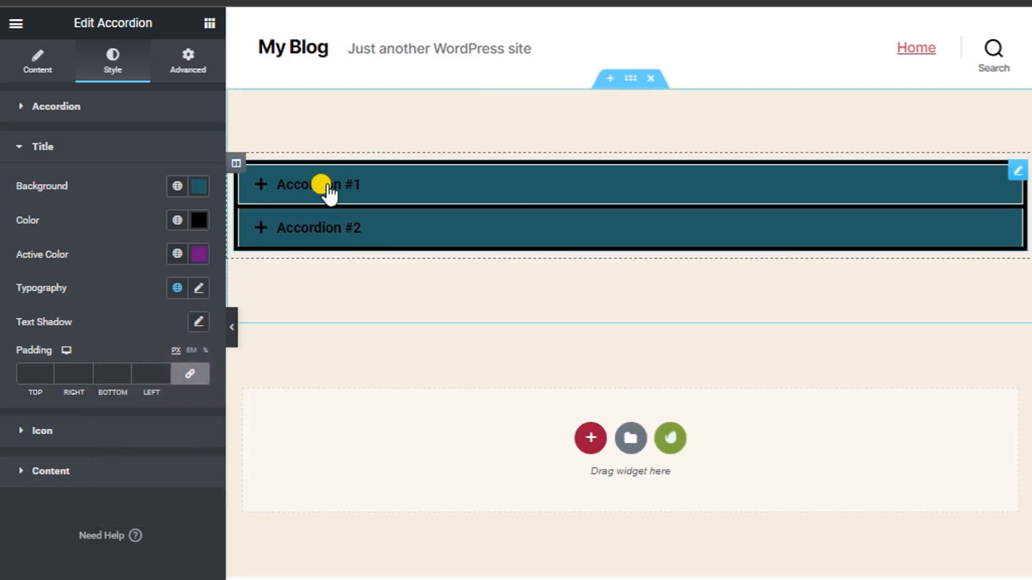
left_click(314, 229)
left_click(327, 188)
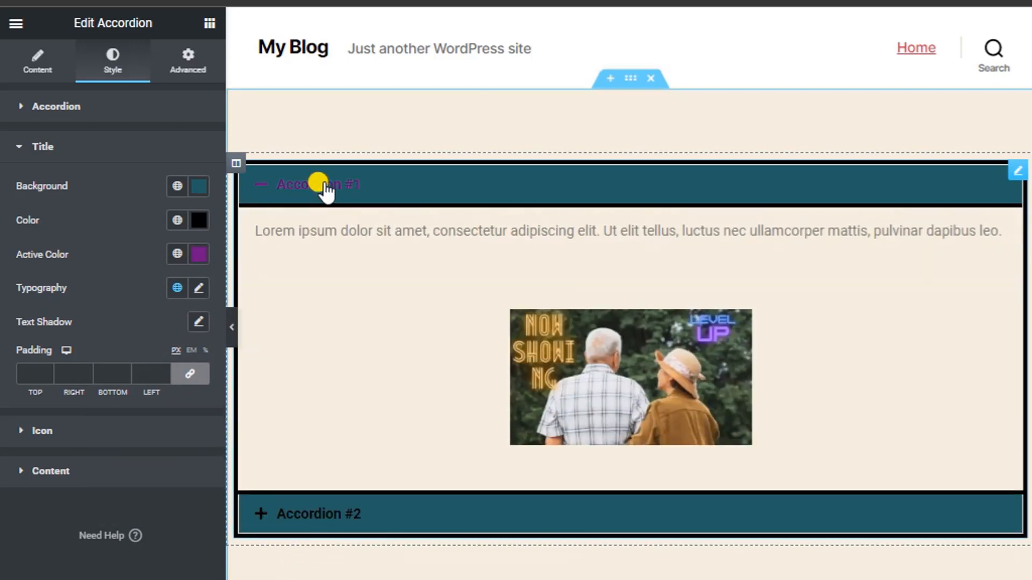
Try a Sawarabi font on the accordion titles and settle on the Staatliches font family.
left_click(198, 288)
left_click(294, 227)
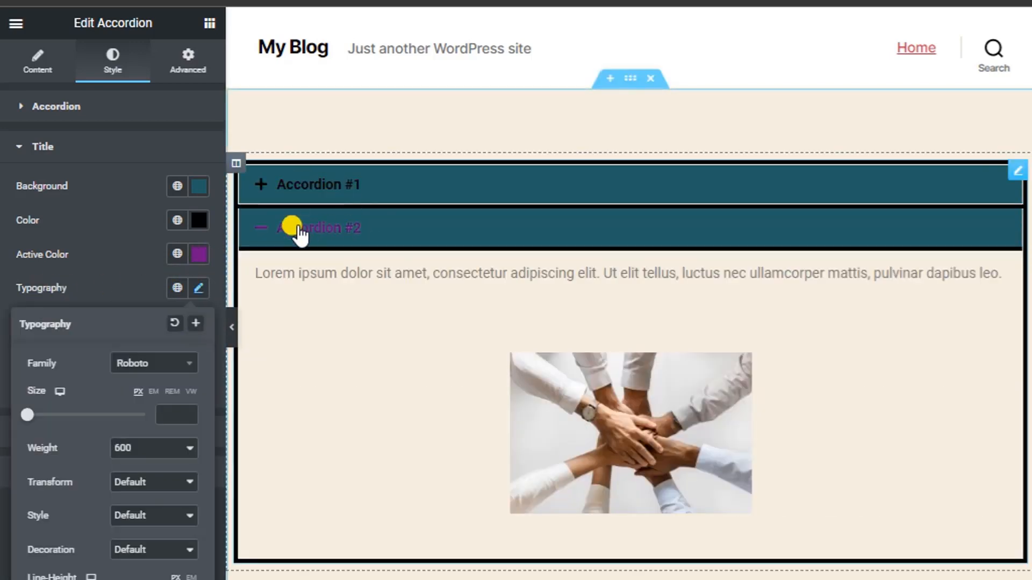
left_click(144, 361)
scroll(137, 462, "down", 5)
scroll(141, 483, "down", 5)
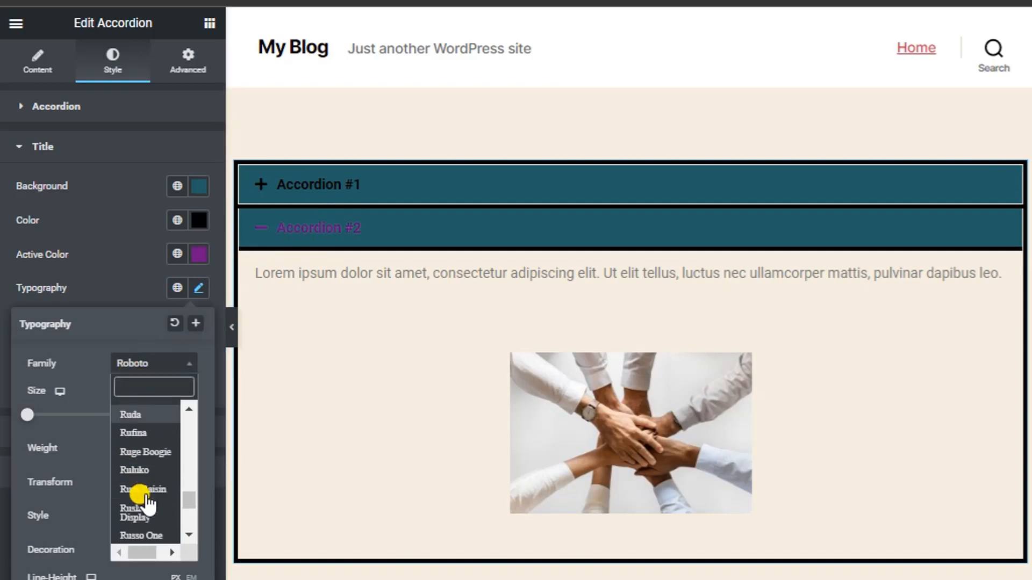
left_click(141, 488)
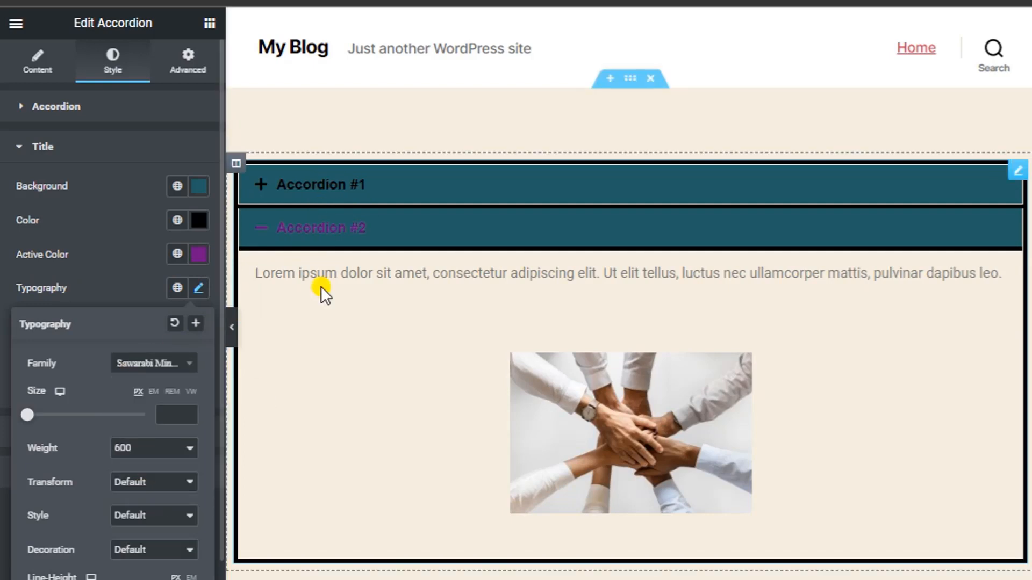
left_click(145, 363)
scroll(141, 491, "down", 10)
scroll(141, 497, "down", 1)
left_click(141, 489)
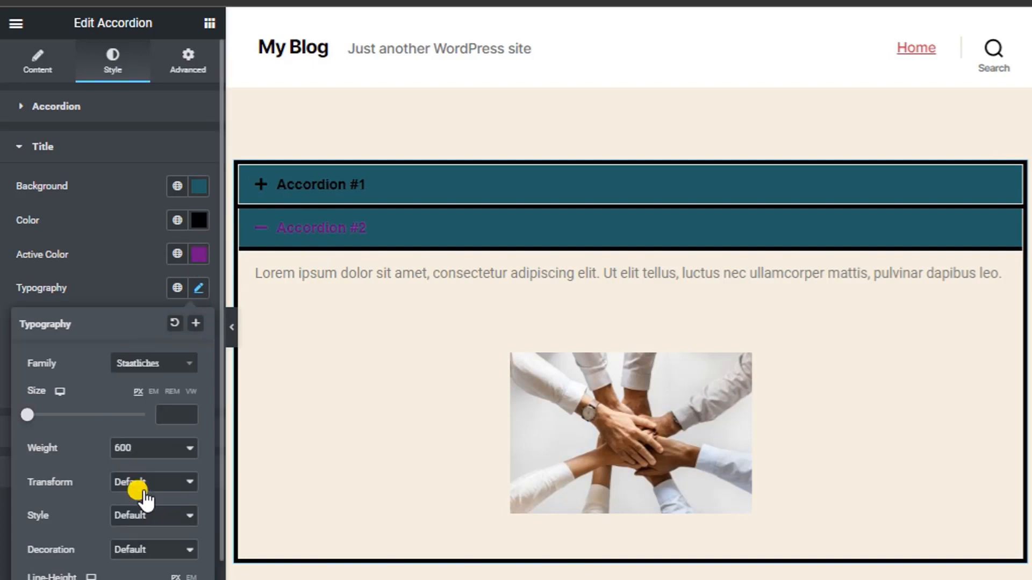
left_click(198, 296)
left_click(198, 295)
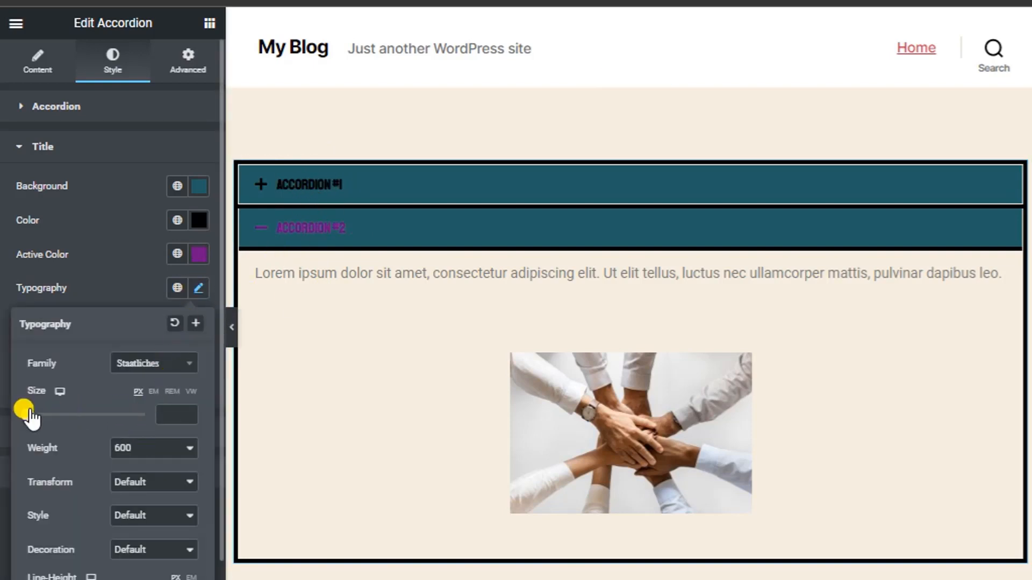
Set the title typography's size to 21 px and its weight to 400.
mouse_move(27, 414)
left_mouse_down()
mouse_move(86, 417)
mouse_move(36, 417)
left_mouse_up()
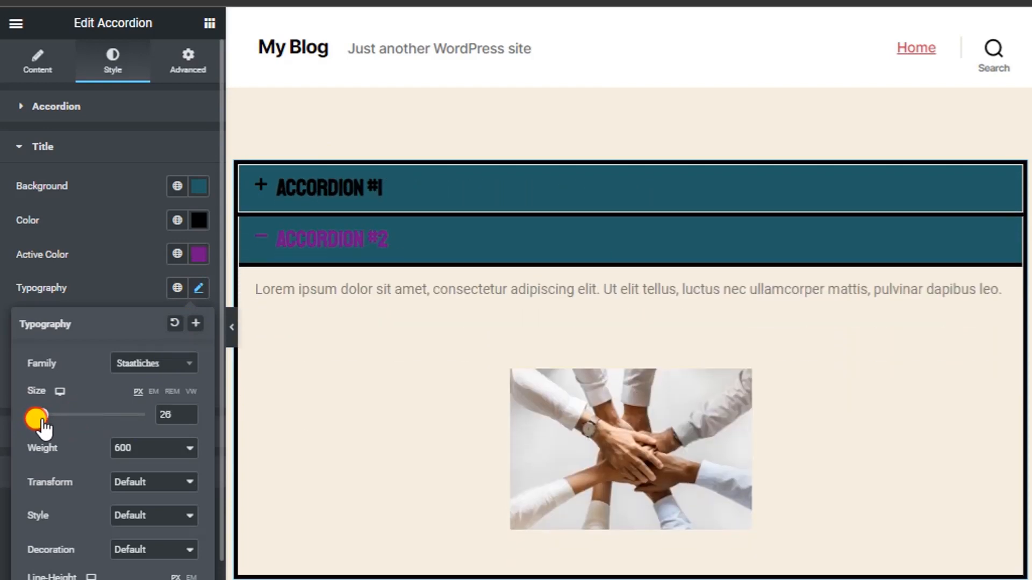
left_click(118, 454)
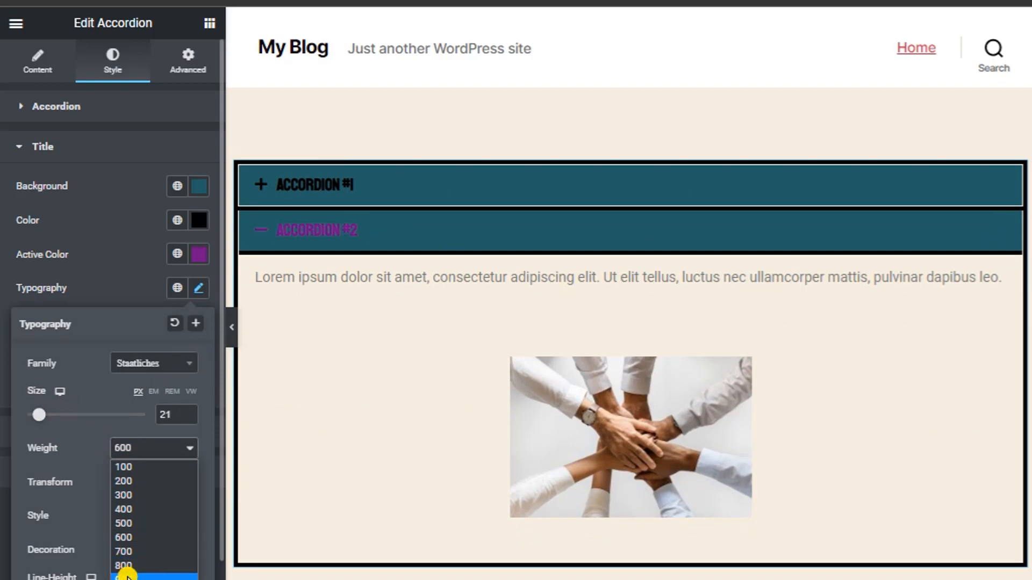
left_click(124, 508)
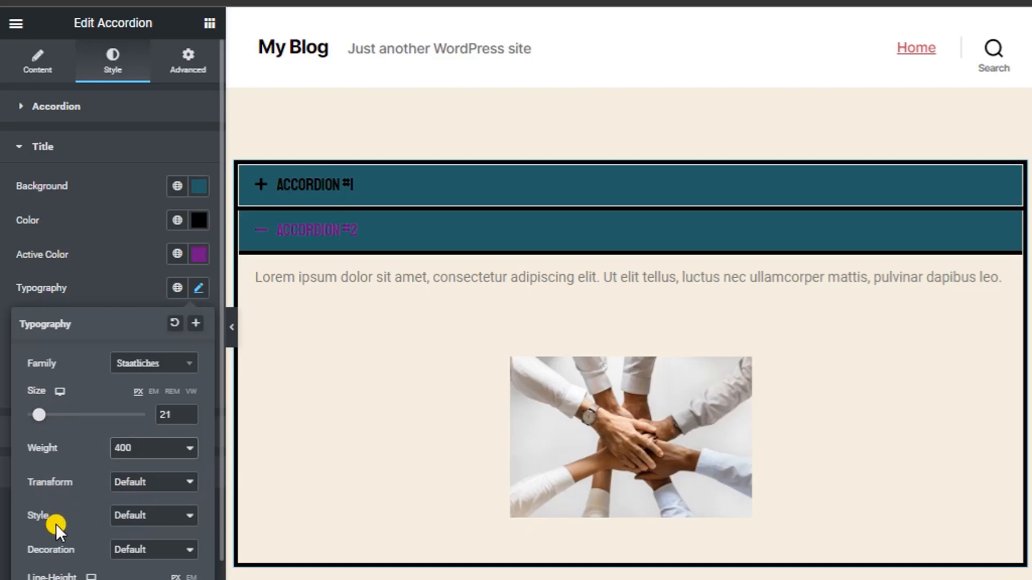
left_click(125, 524)
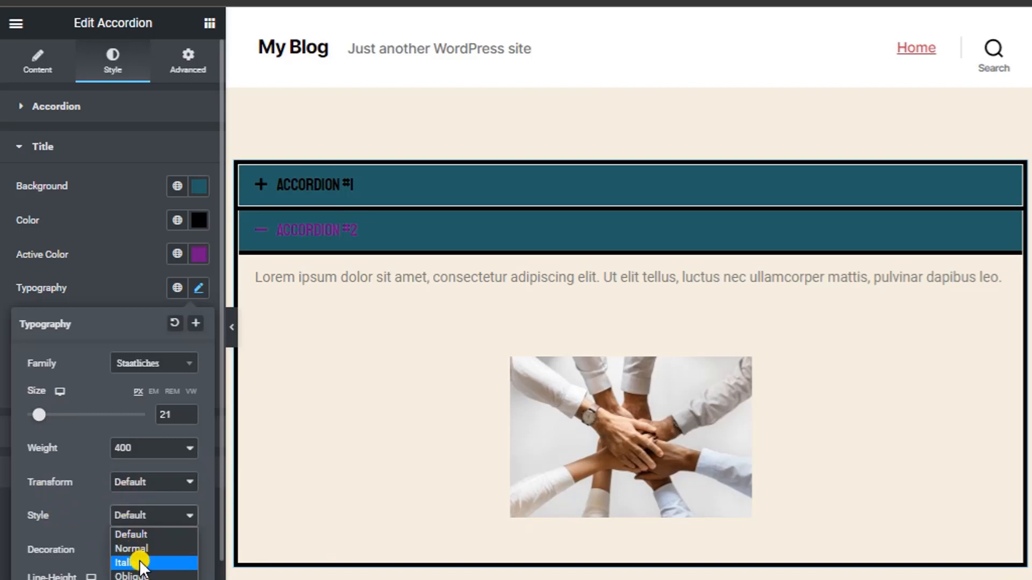
left_click(61, 554)
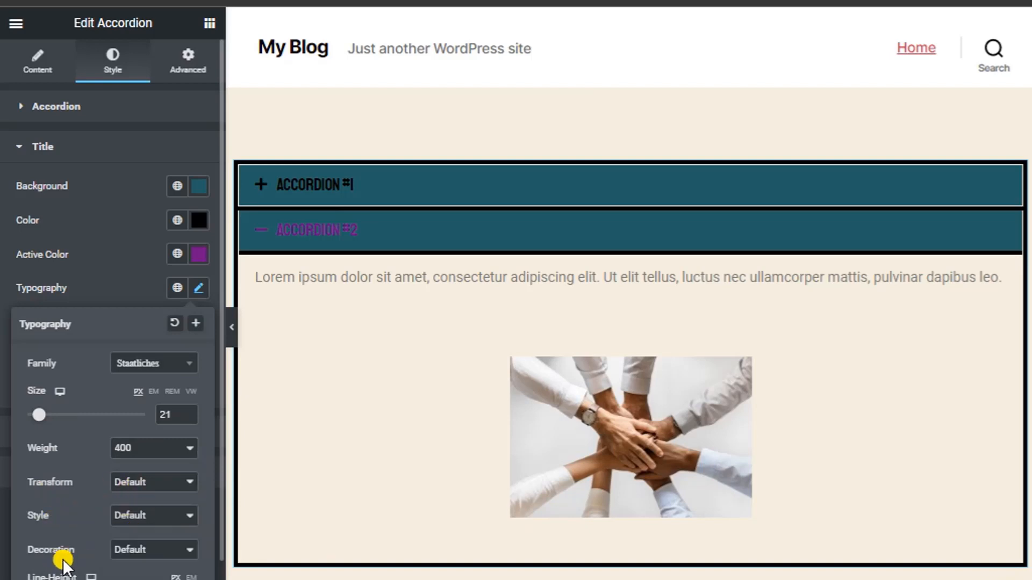
Increase the line height and widen the letter spacing in the accordion titles' typography.
left_click(135, 549)
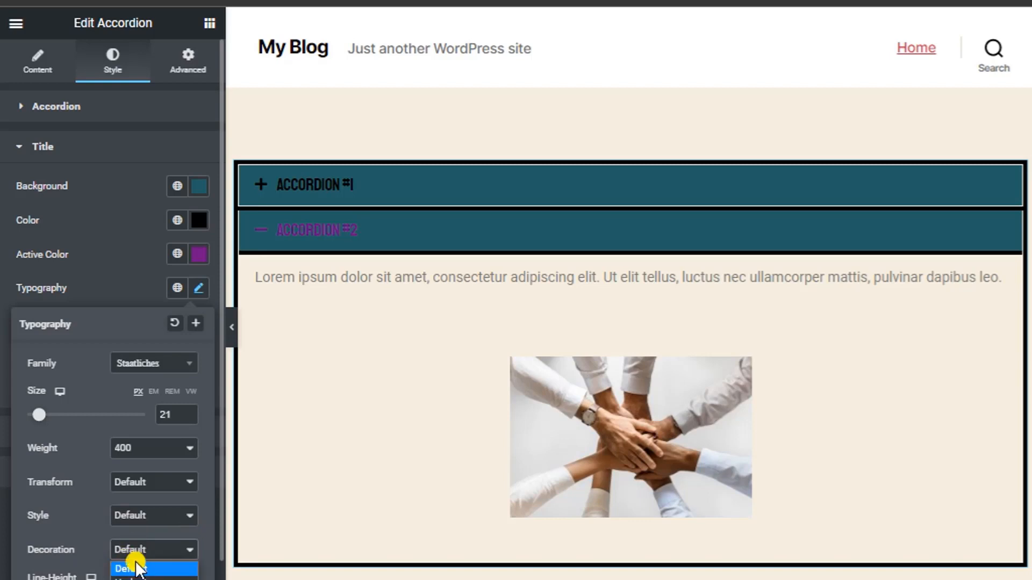
left_click(85, 502)
scroll(94, 511, "down", 1)
left_click_drag(26, 539, 86, 579)
left_click(196, 241)
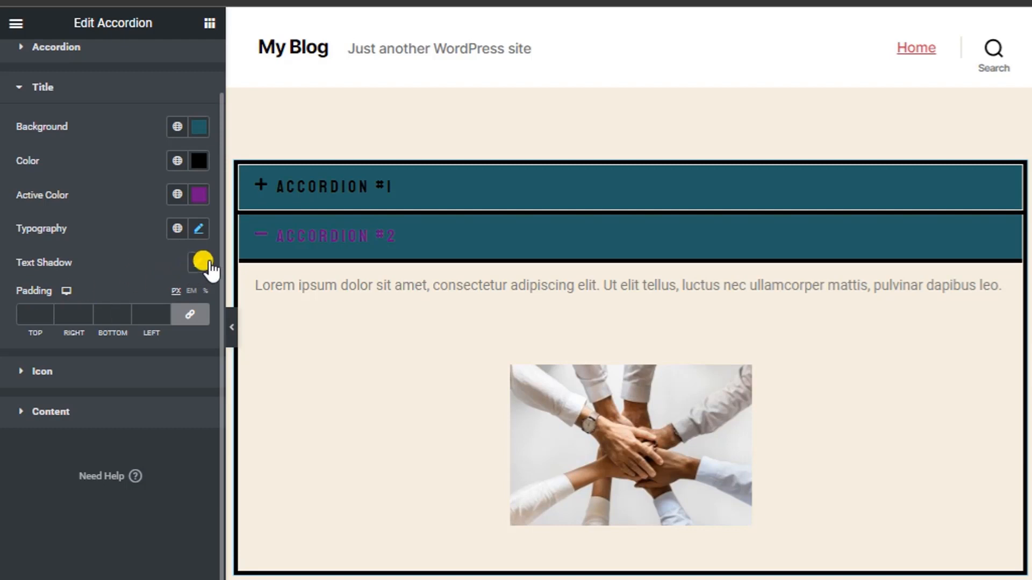
Try a text shadow on the accordion titles, reset it, and set the title padding to 10 px on all sides.
left_click(194, 264)
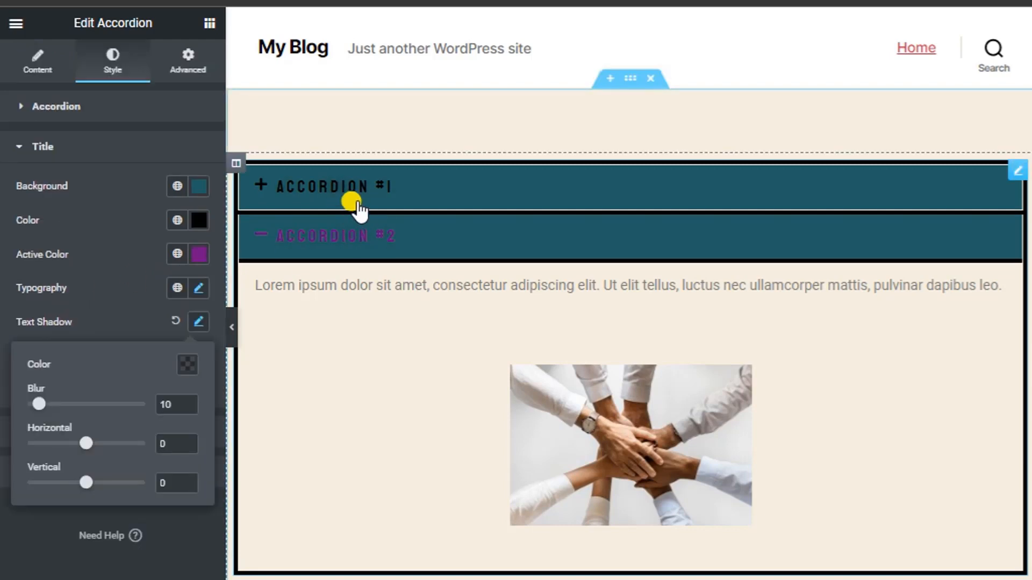
left_click(175, 320)
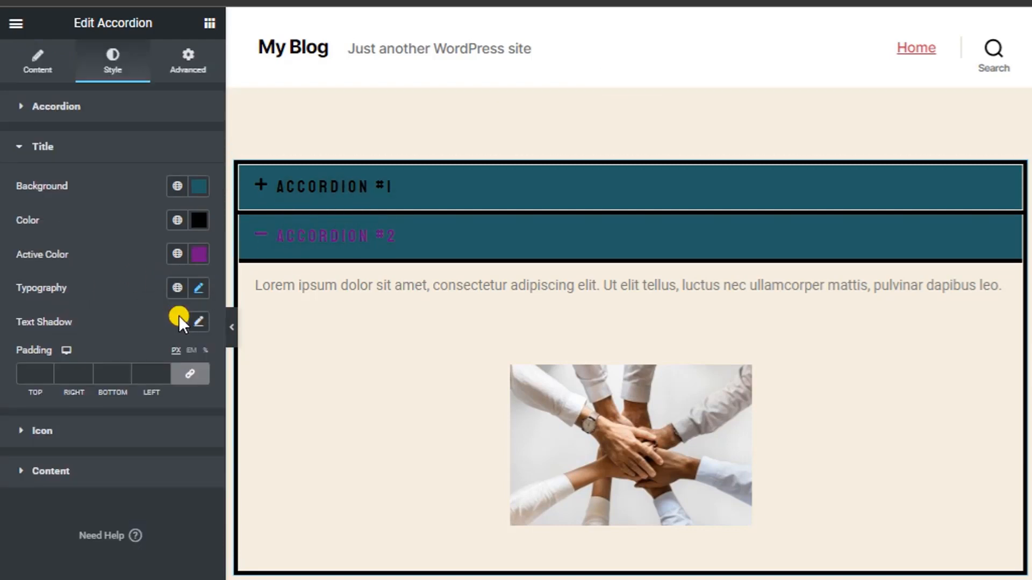
left_click(26, 373)
type("10")
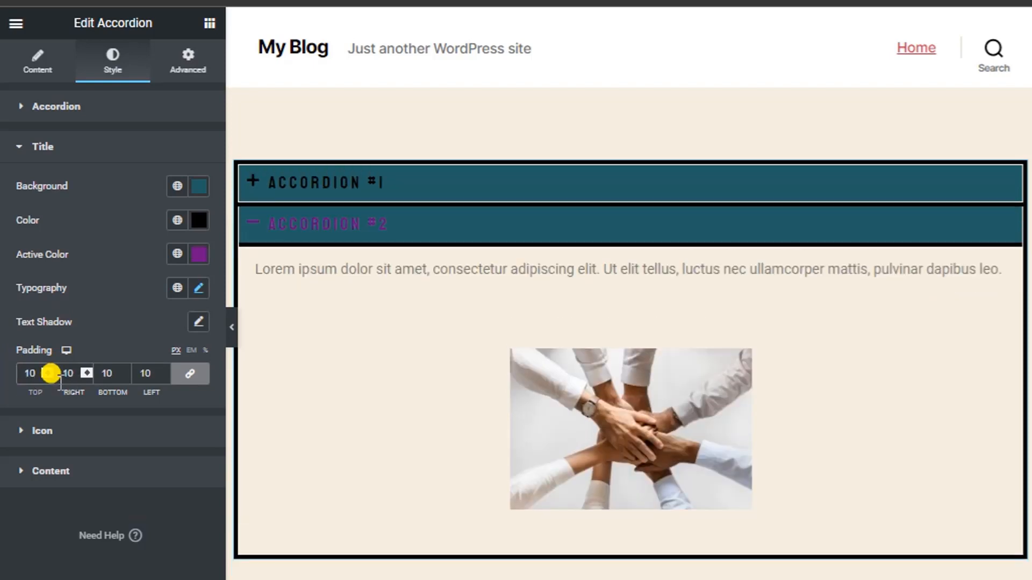
Try aligning the accordion icons to the end, return them to the start, and set their color to white.
left_click(70, 427)
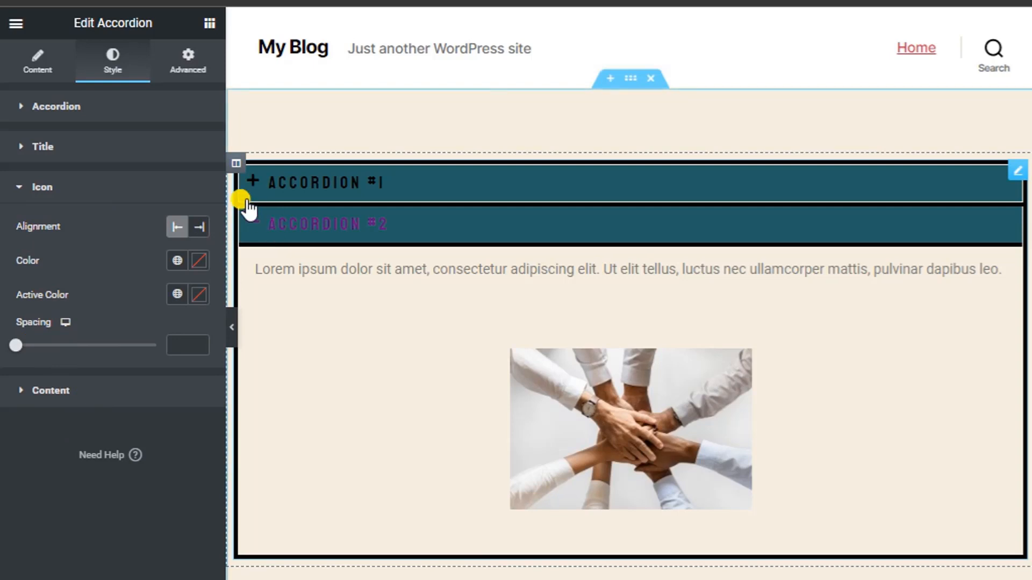
left_click(199, 227)
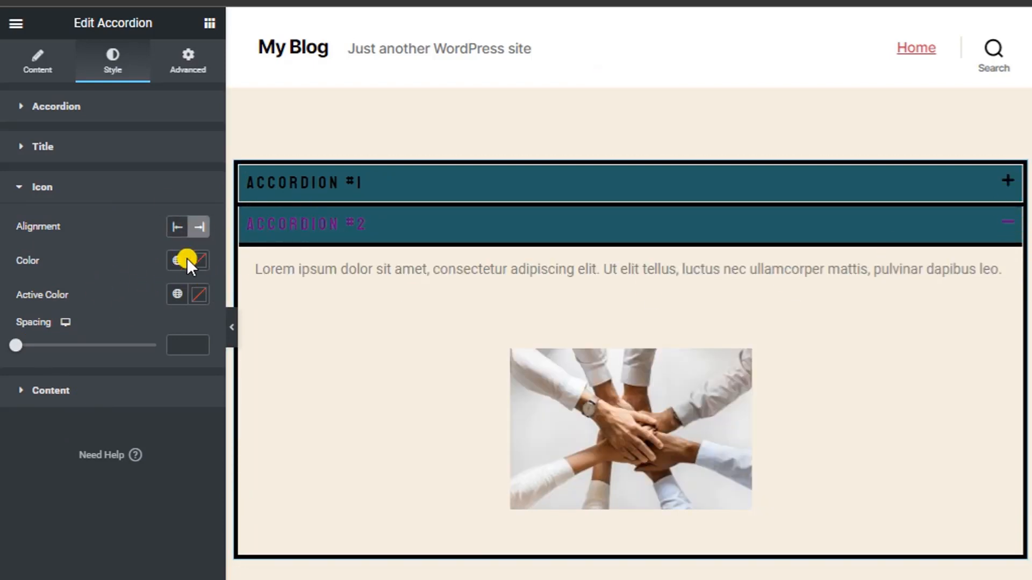
left_click(177, 227)
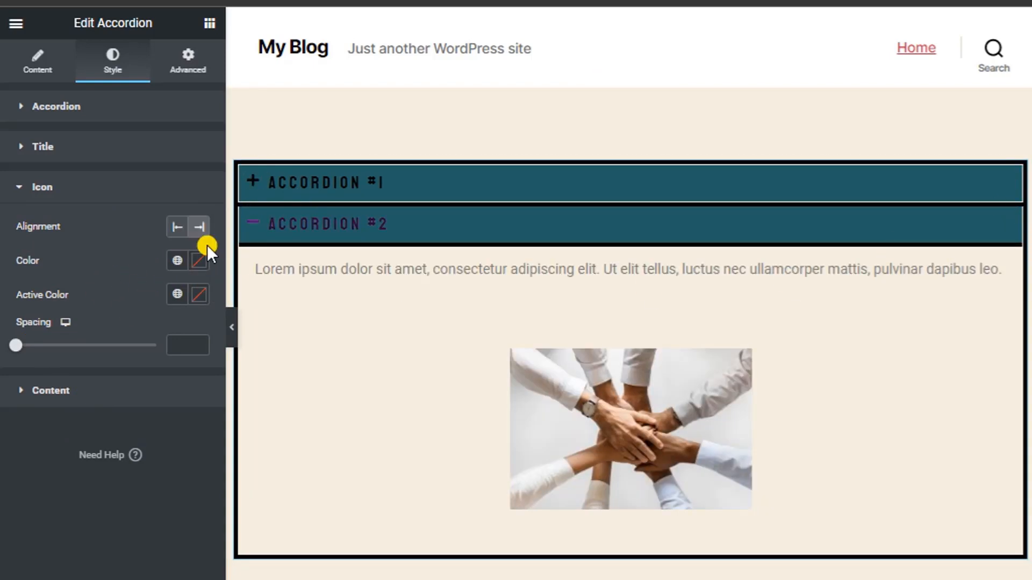
left_click(182, 266)
left_click(42, 272)
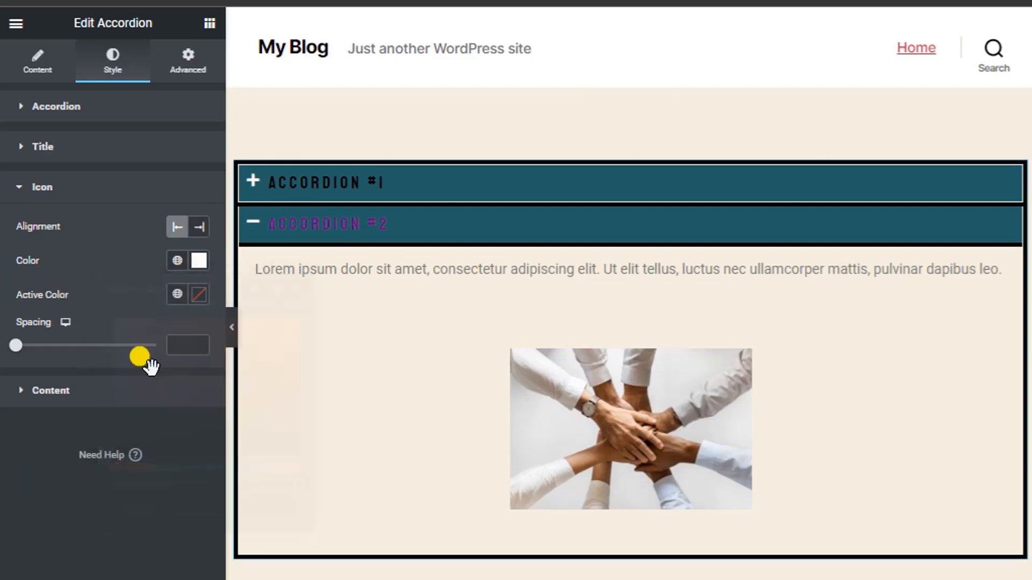
Set the icons' active color to red (#FF0101), check it by toggling both accordion items, and set the icon spacing to 48 px.
left_click(199, 295)
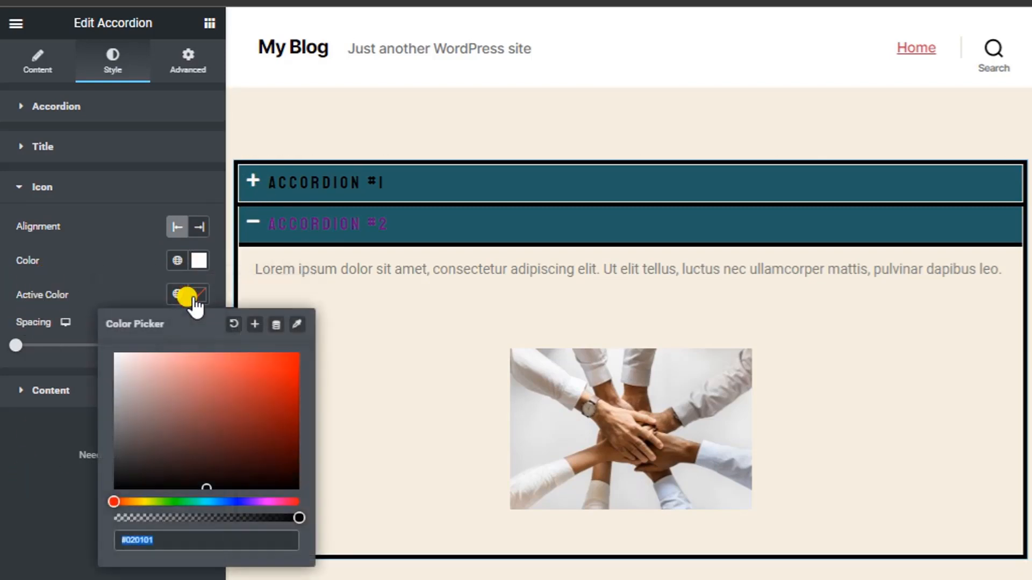
left_click_drag(212, 414, 299, 337)
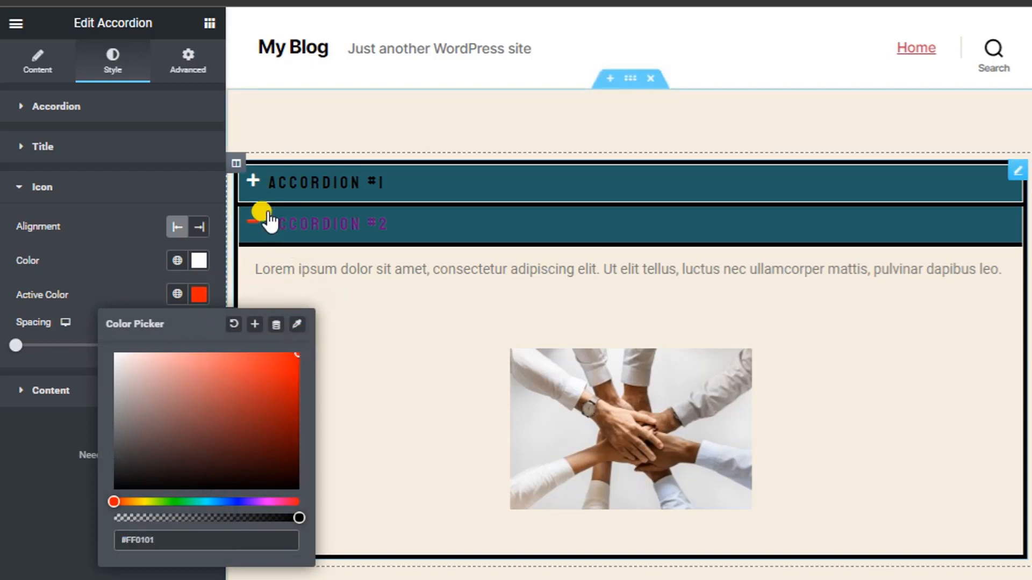
left_click(32, 514)
left_click(293, 181)
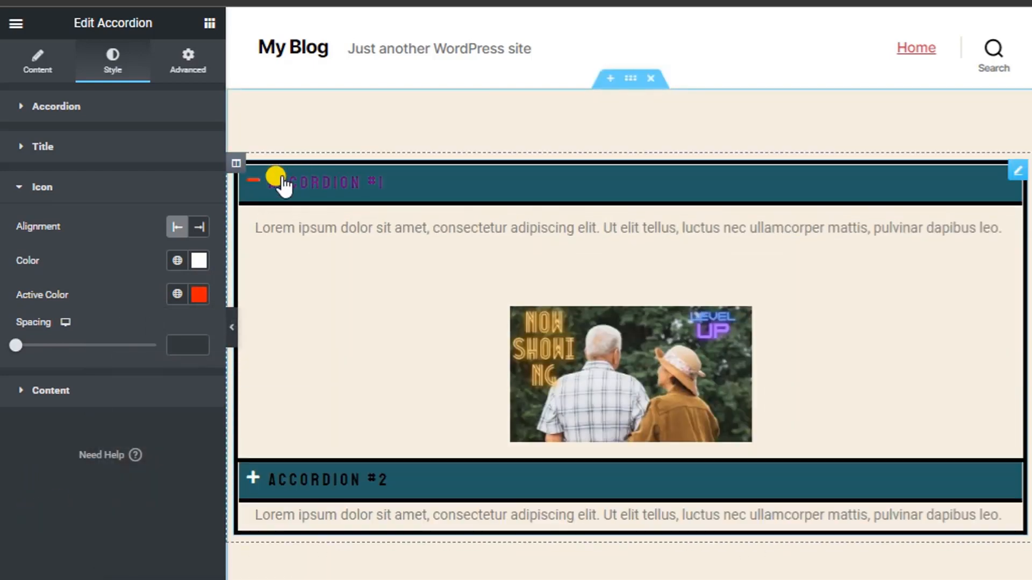
left_click(272, 508)
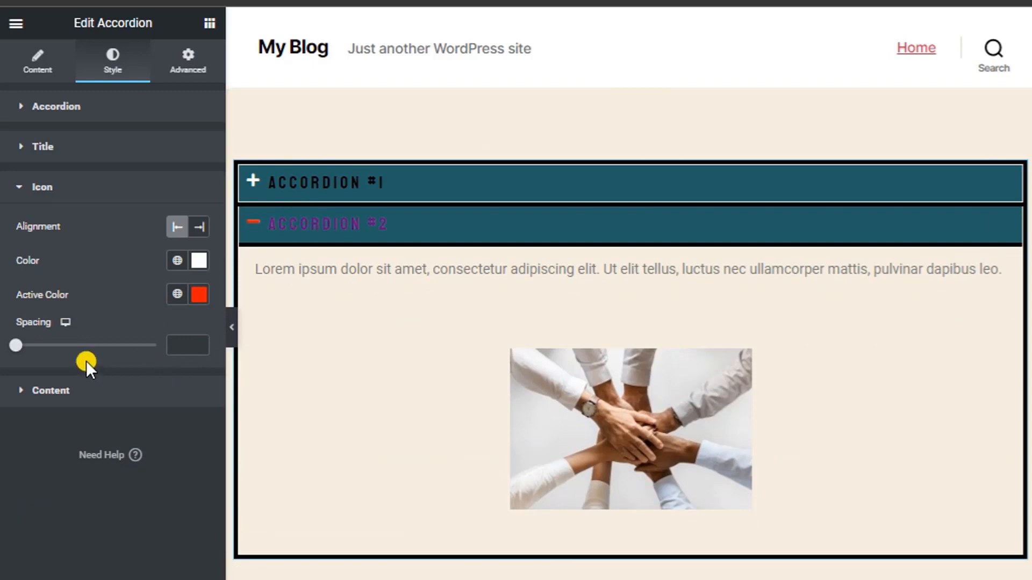
left_click_drag(15, 346, 83, 350)
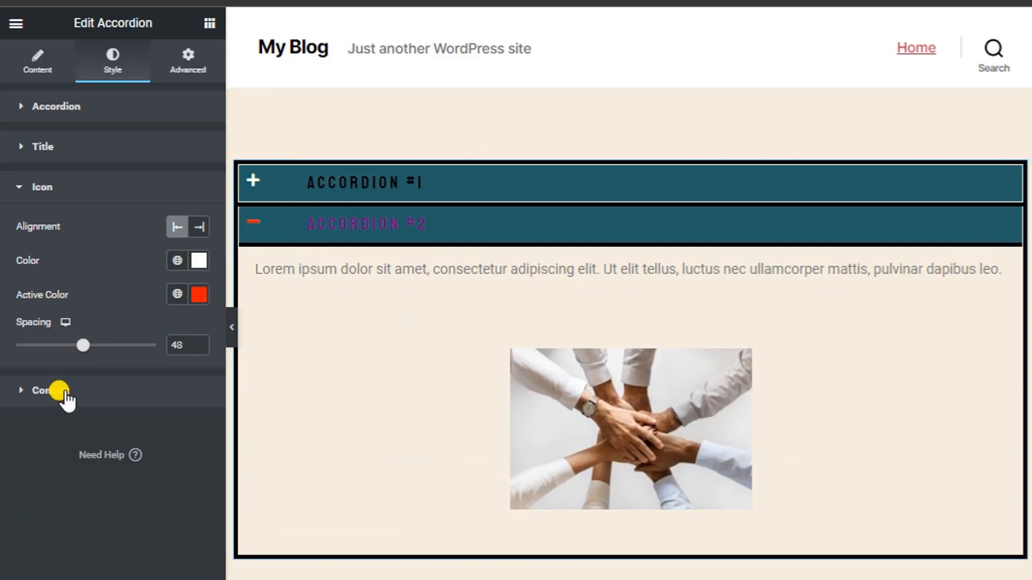
Set the accordion content's background color to a dark blue after trying black.
left_click(69, 389)
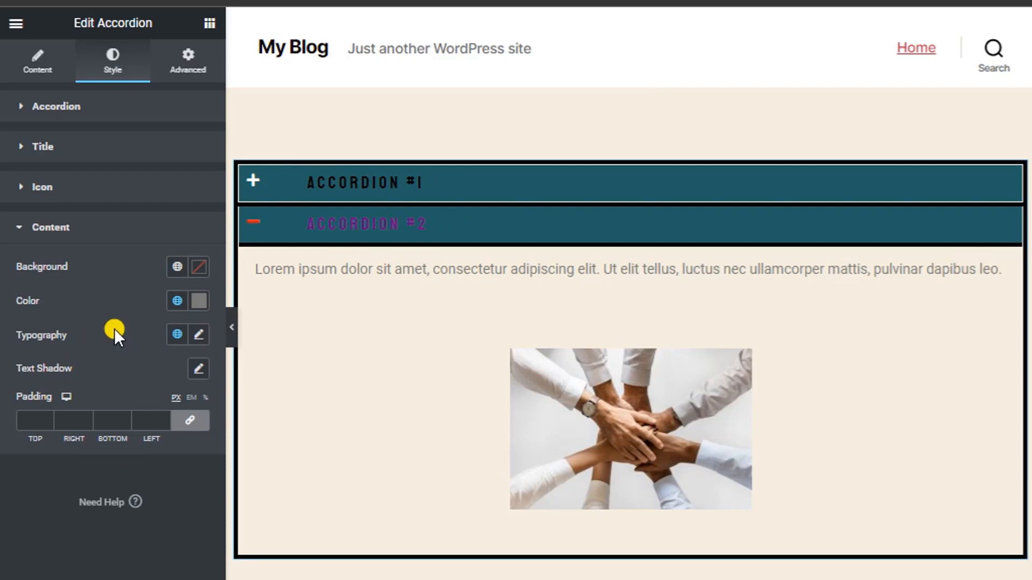
left_click(199, 266)
left_click_drag(283, 325, 234, 478)
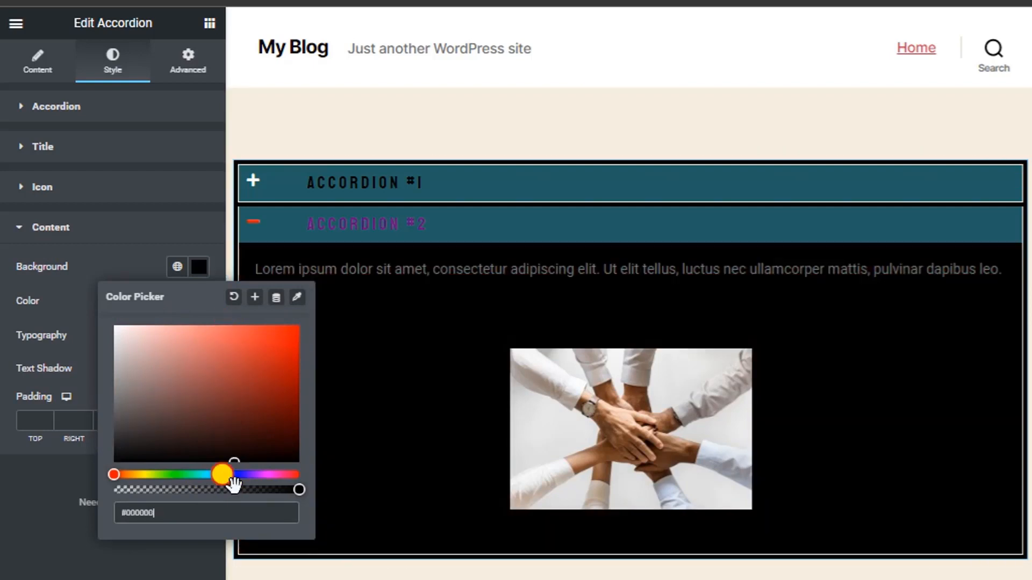
left_click(219, 471)
left_click_drag(232, 384, 63, 306)
left_click(197, 271)
Set the accordion content's text color to white (#FFFFFF) and collapse the content style settings.
left_click(185, 306)
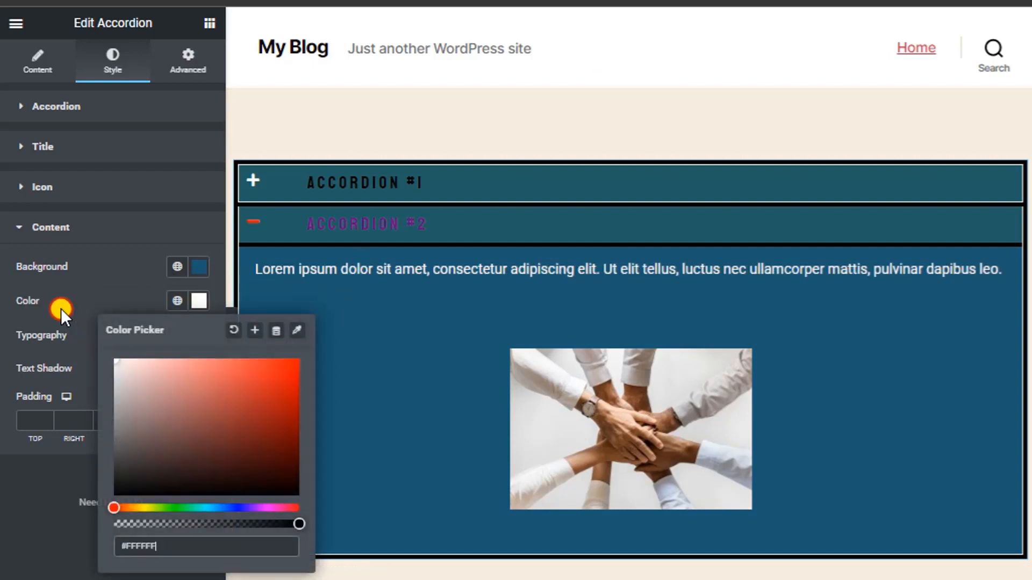
left_click(198, 305)
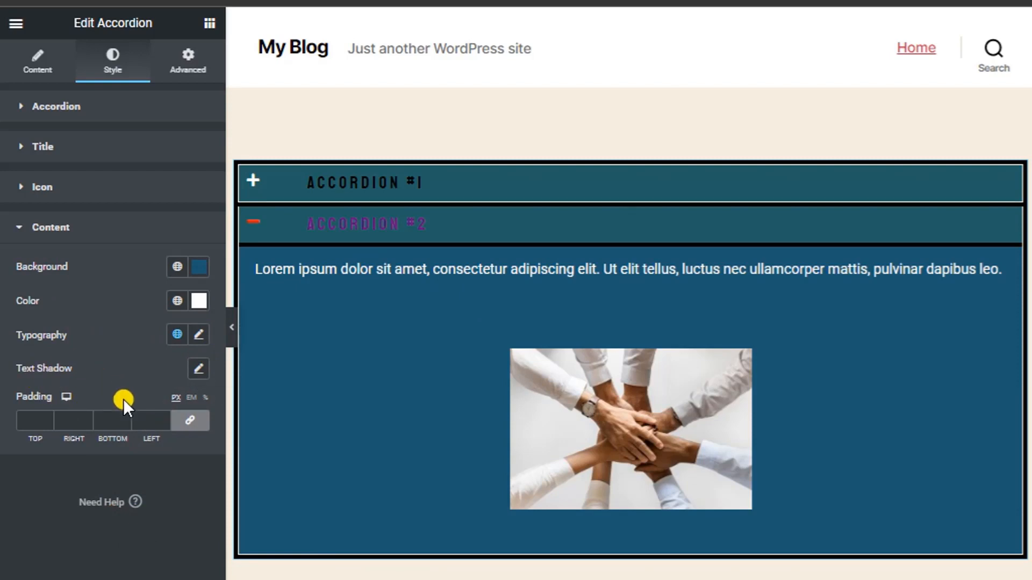
left_click(88, 237)
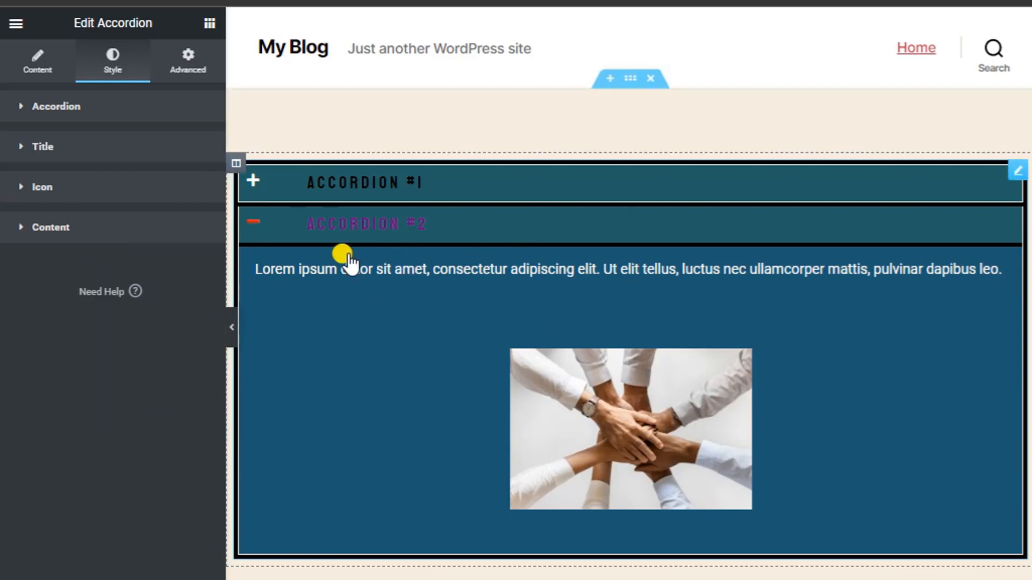